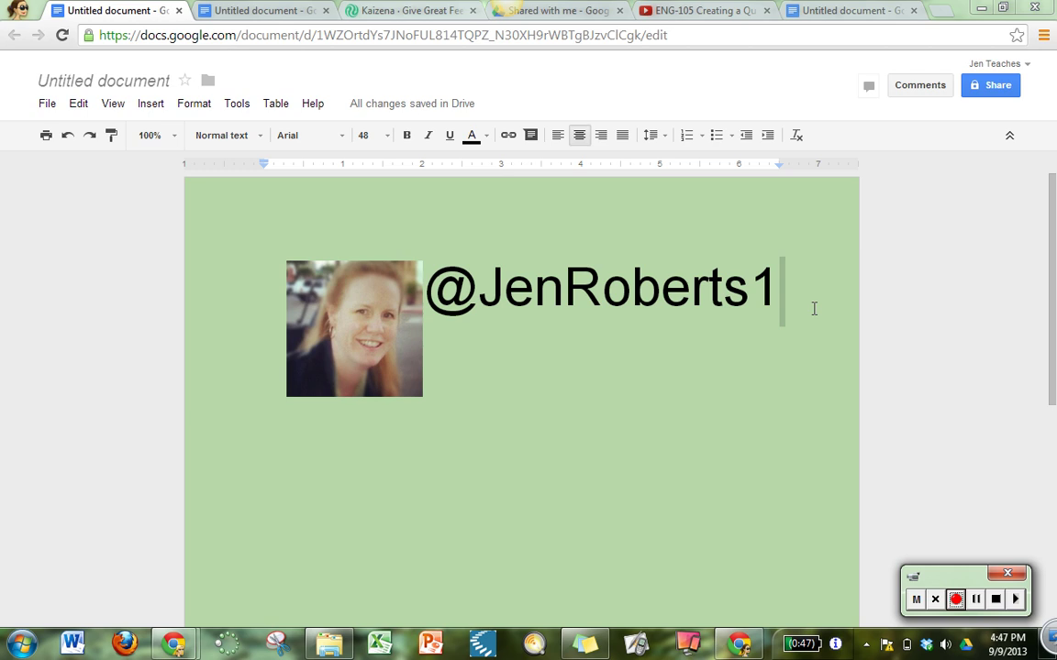
- Switch to the Kaizena site and connect it to Google Drive, accepting the requested account permissions
left_click(258, 13)
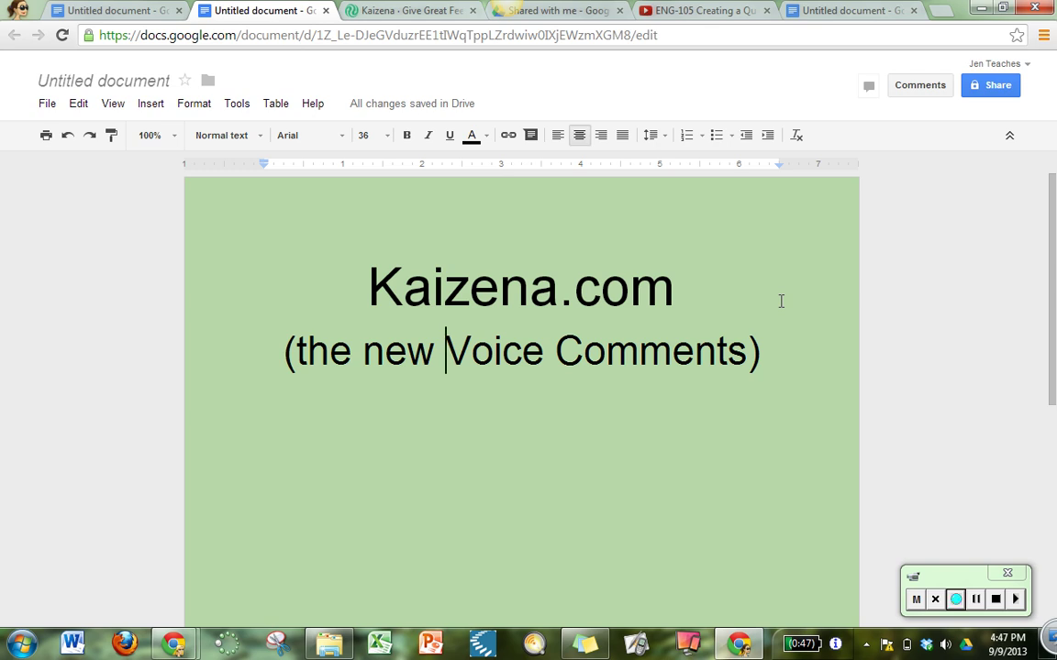
left_click(401, 15)
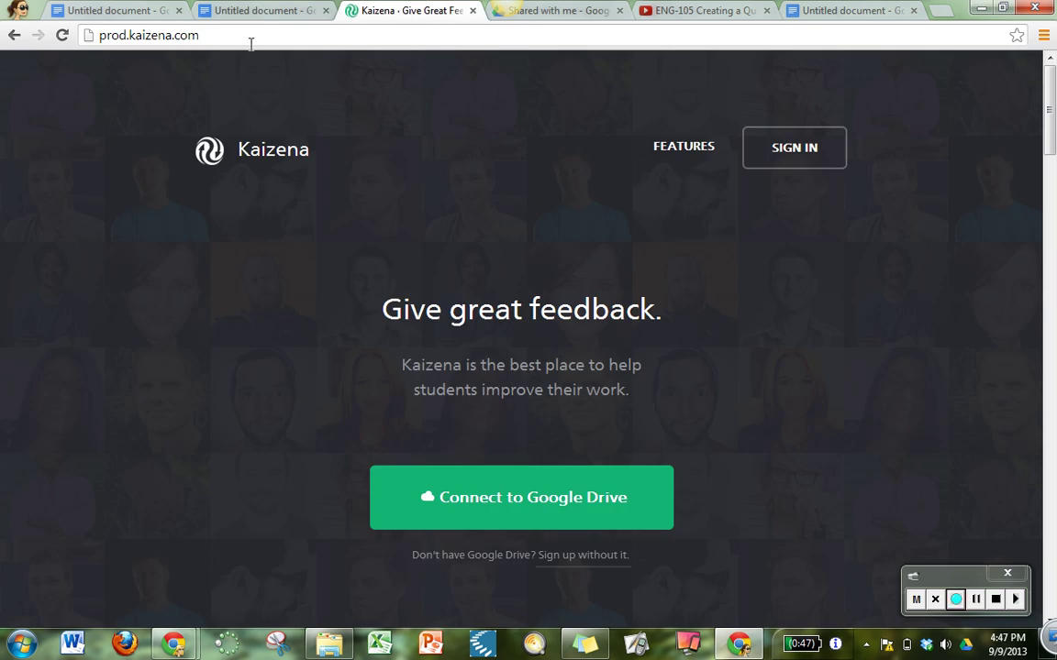
left_click(515, 502)
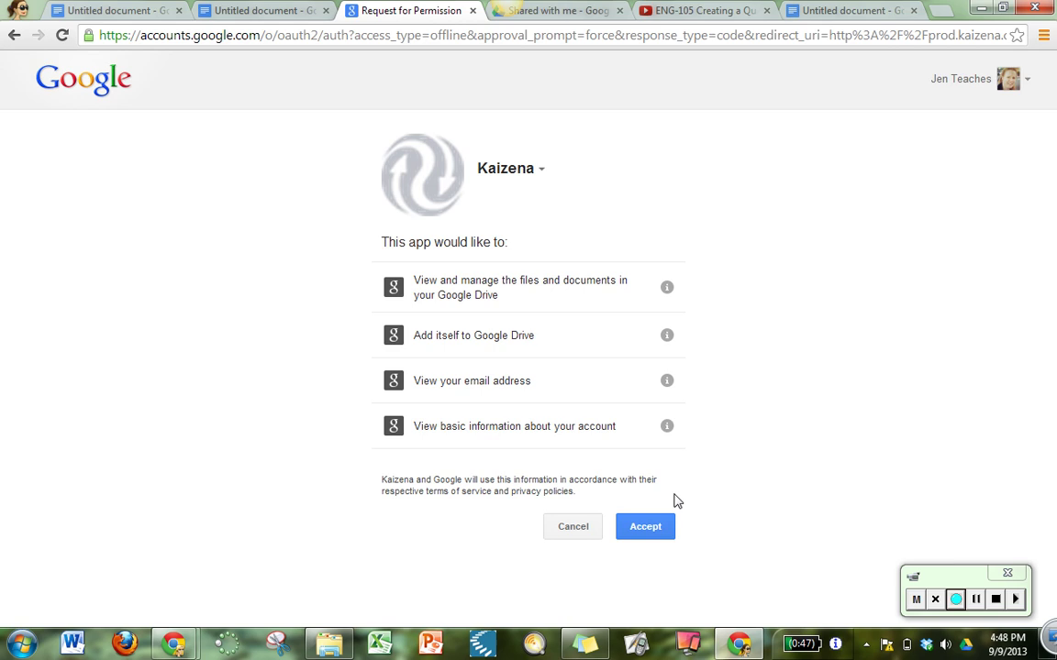
left_click(652, 536)
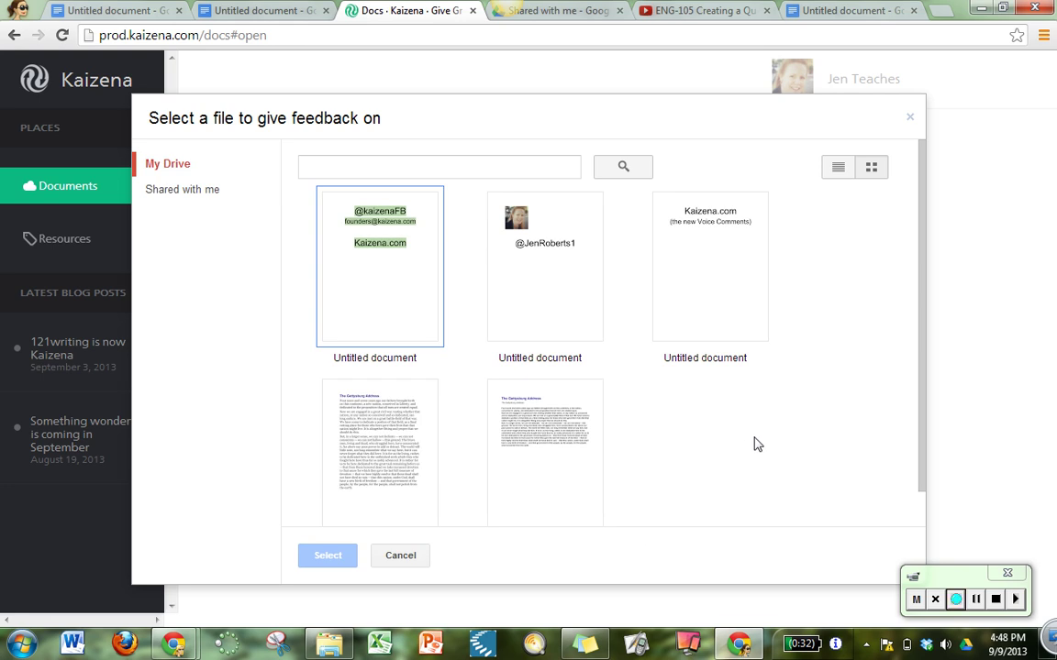
- Open the Civil Disobedience essay from the files shared with me for feedback and identify as an educator
left_click(183, 192)
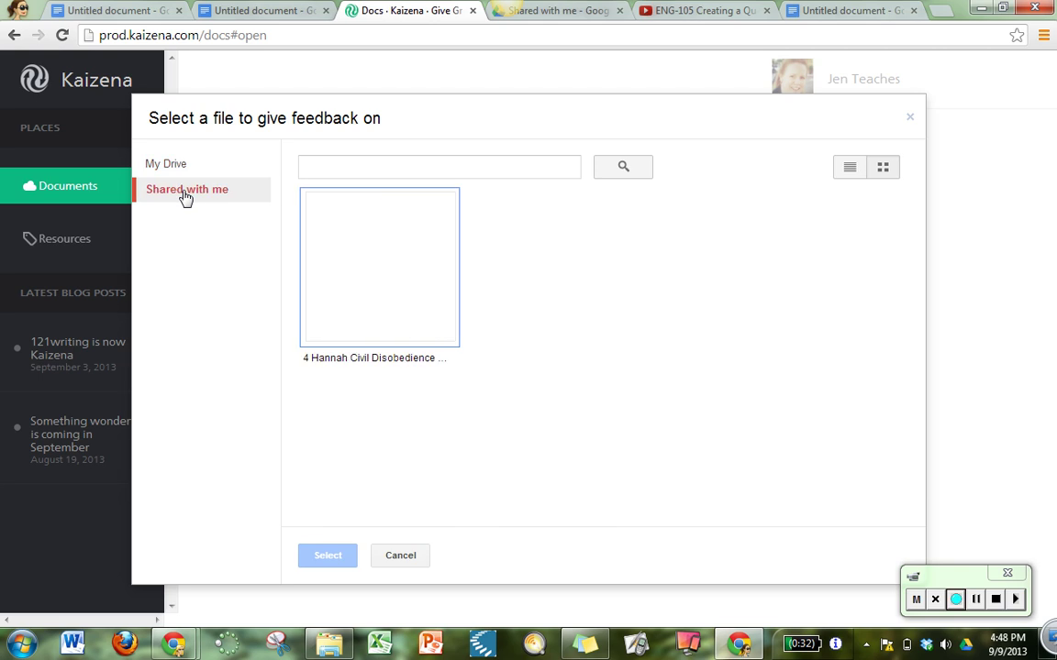
left_click(367, 292)
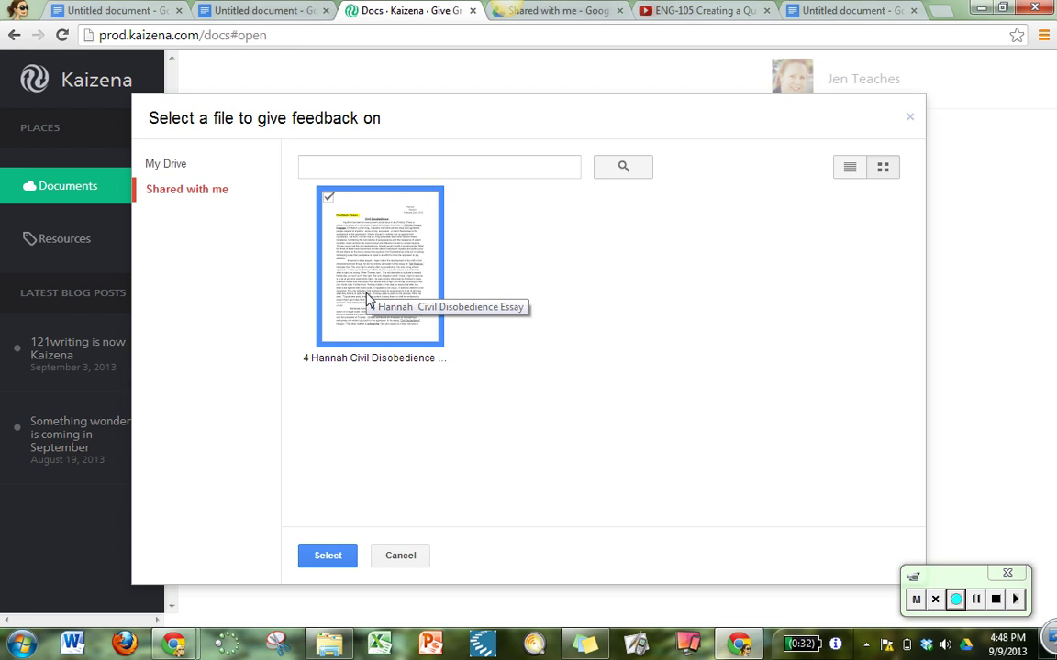
left_click(327, 556)
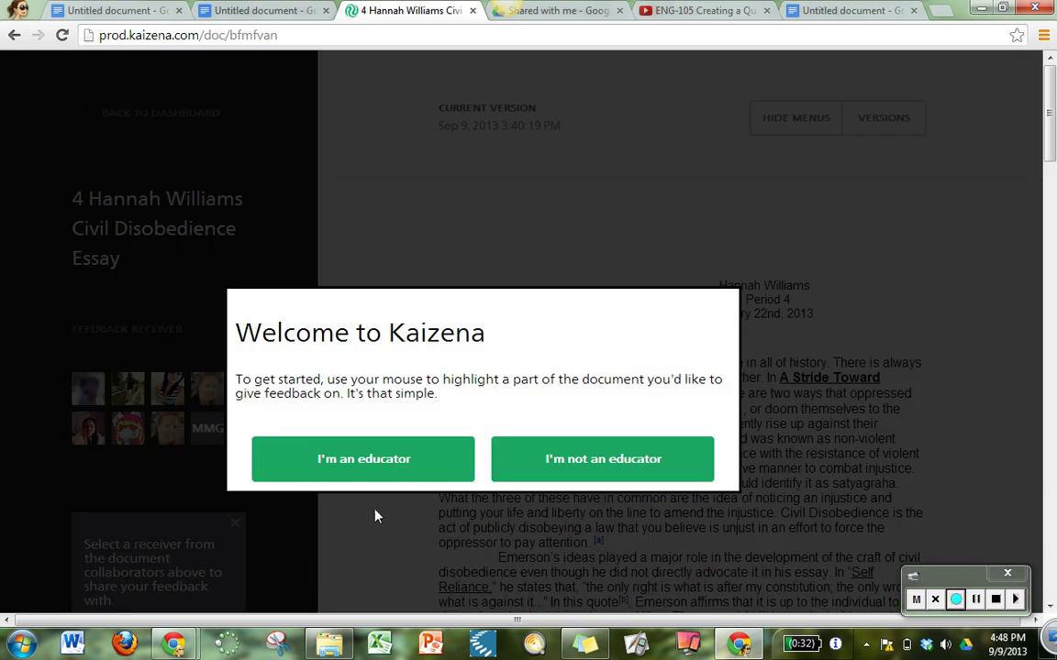
left_click(348, 468)
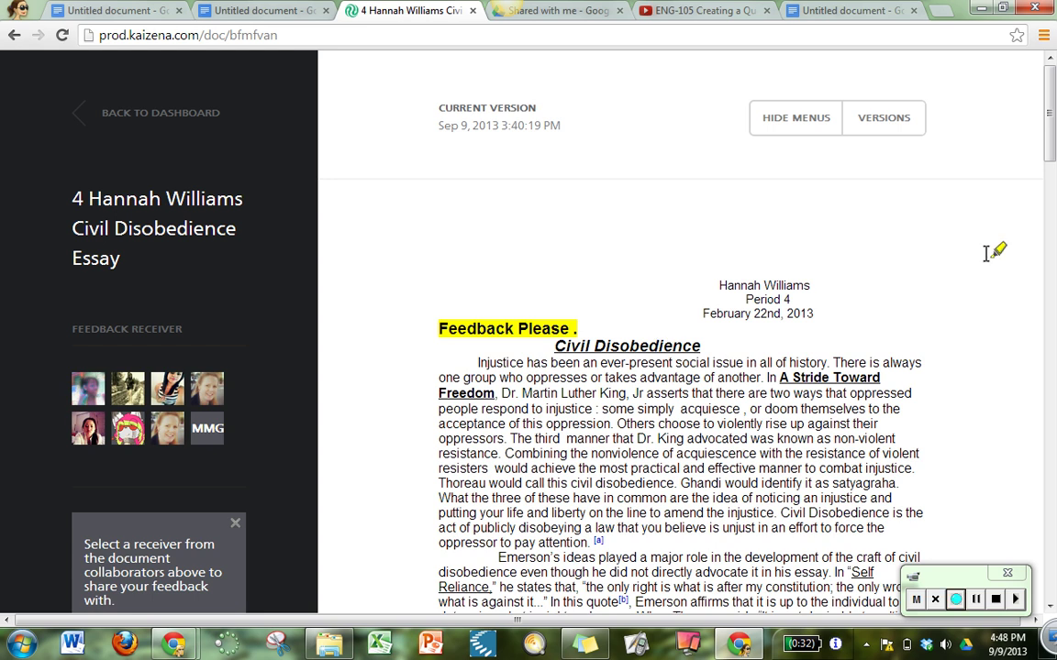
- Highlight the sentence beginning "Emerson's ideas played a major role" for voice feedback and allow microphone access, with the Flash choice remembered
mouse_move(1051, 106)
left_mouse_down()
mouse_move(1053, 323)
mouse_move(1036, 140)
left_mouse_up()
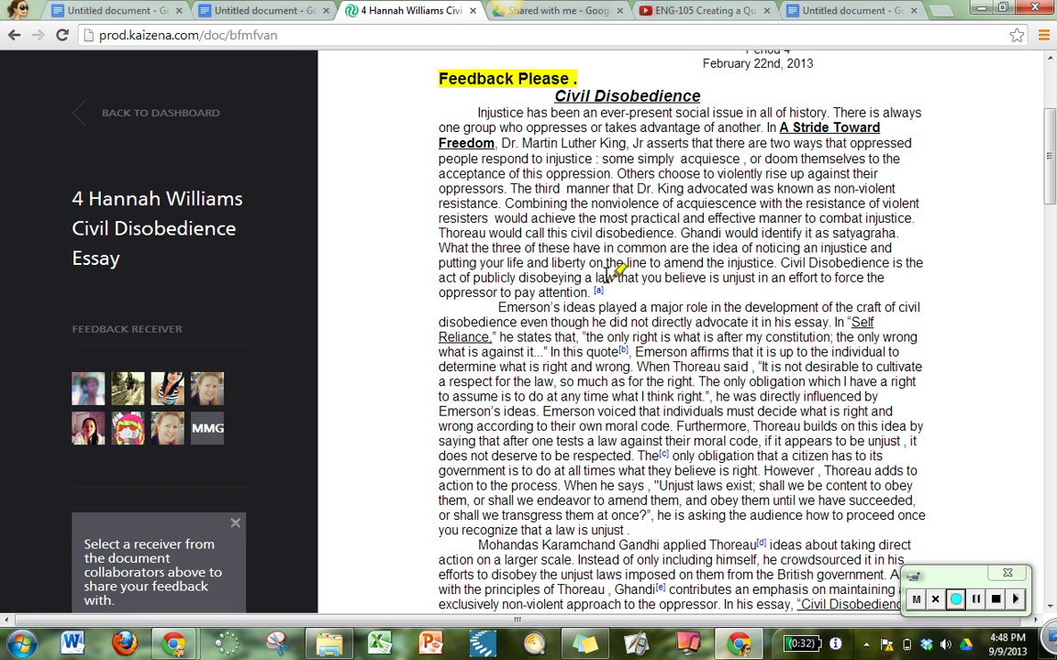
mouse_move(500, 307)
left_mouse_down()
mouse_move(771, 307)
mouse_move(830, 322)
mouse_move(837, 312)
left_mouse_up()
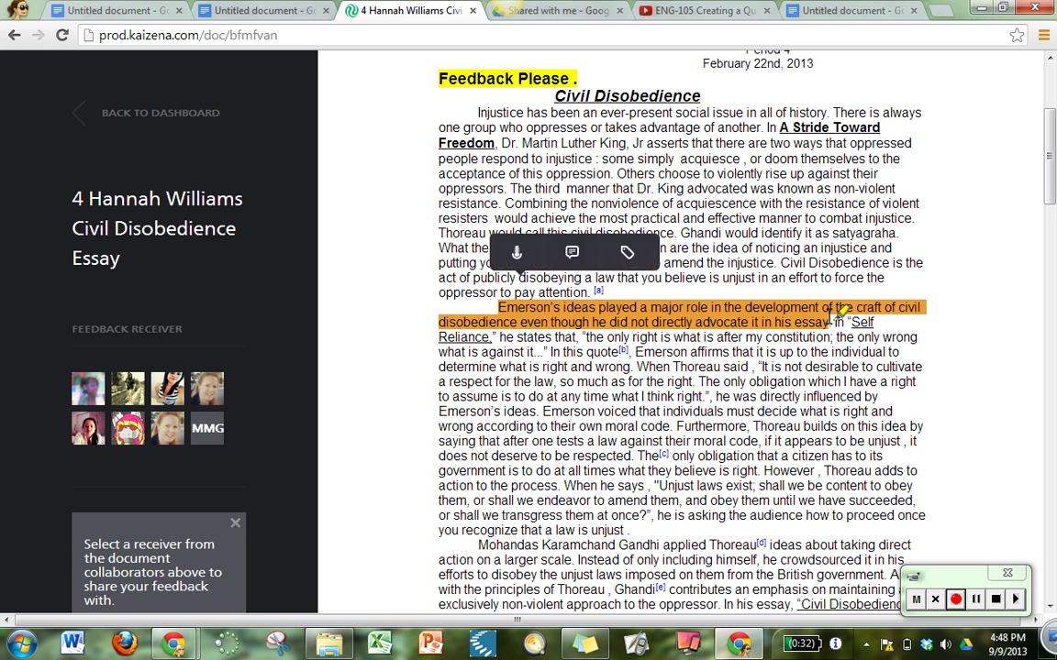
left_click(517, 254)
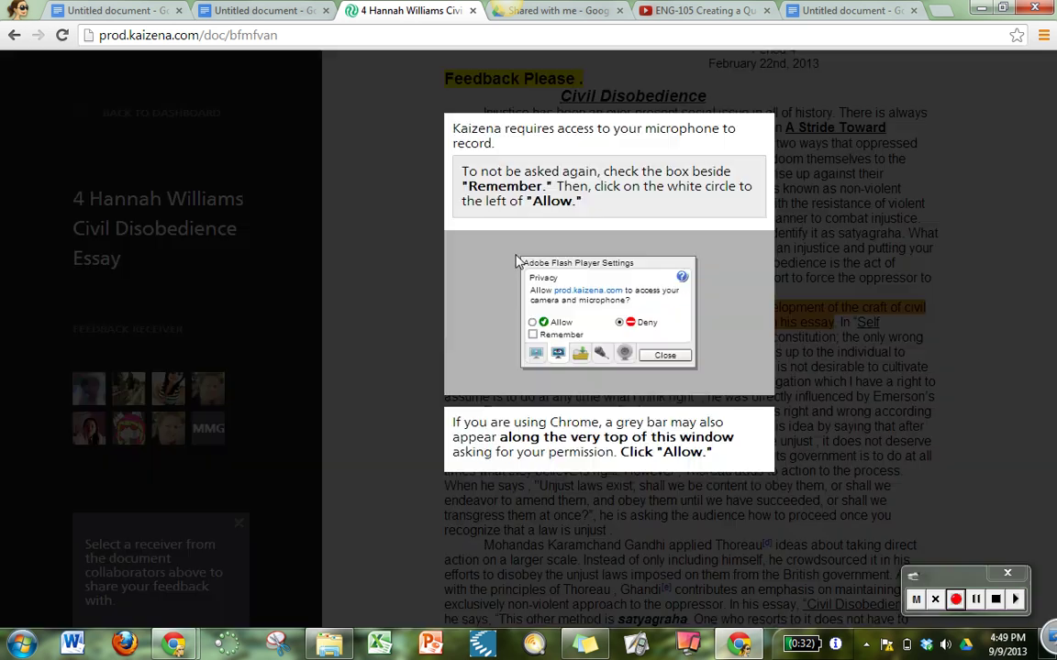
left_click(532, 323)
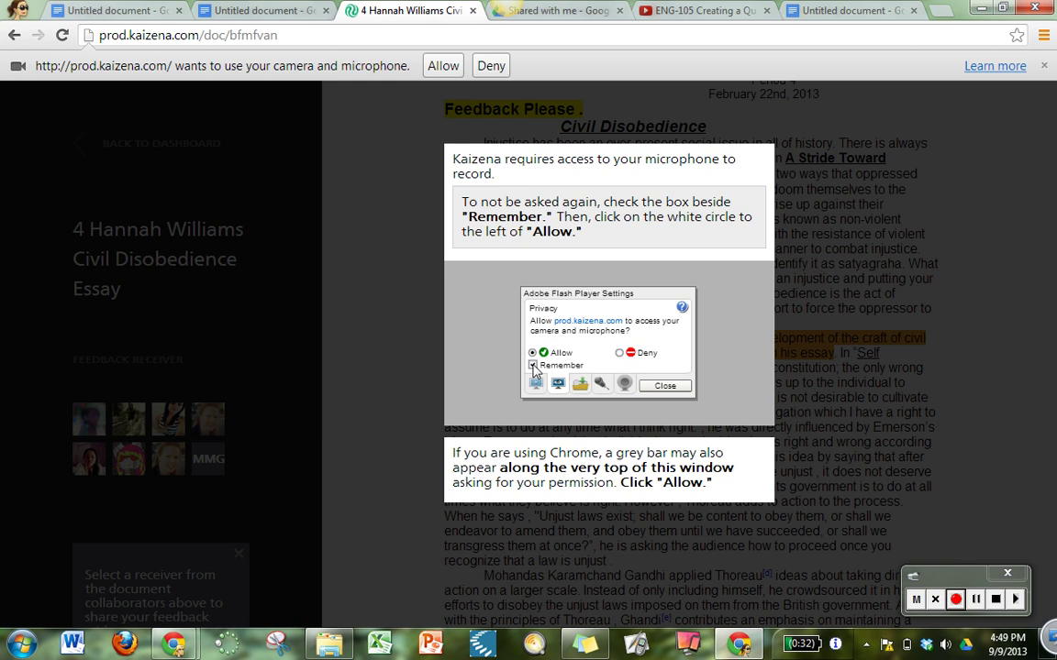
left_click(664, 386)
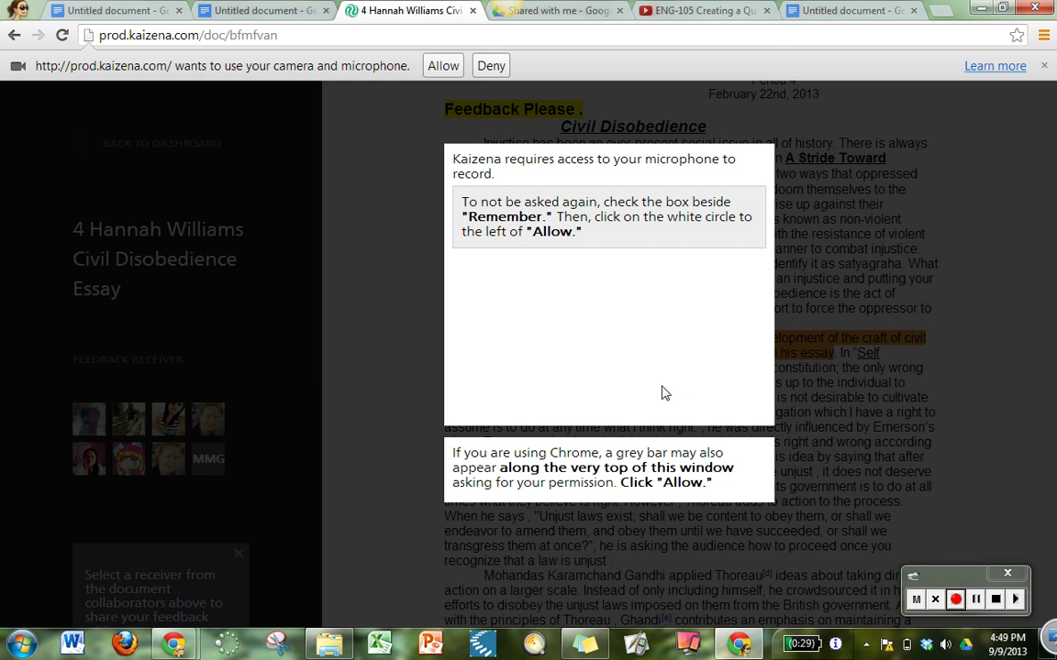
left_click(443, 67)
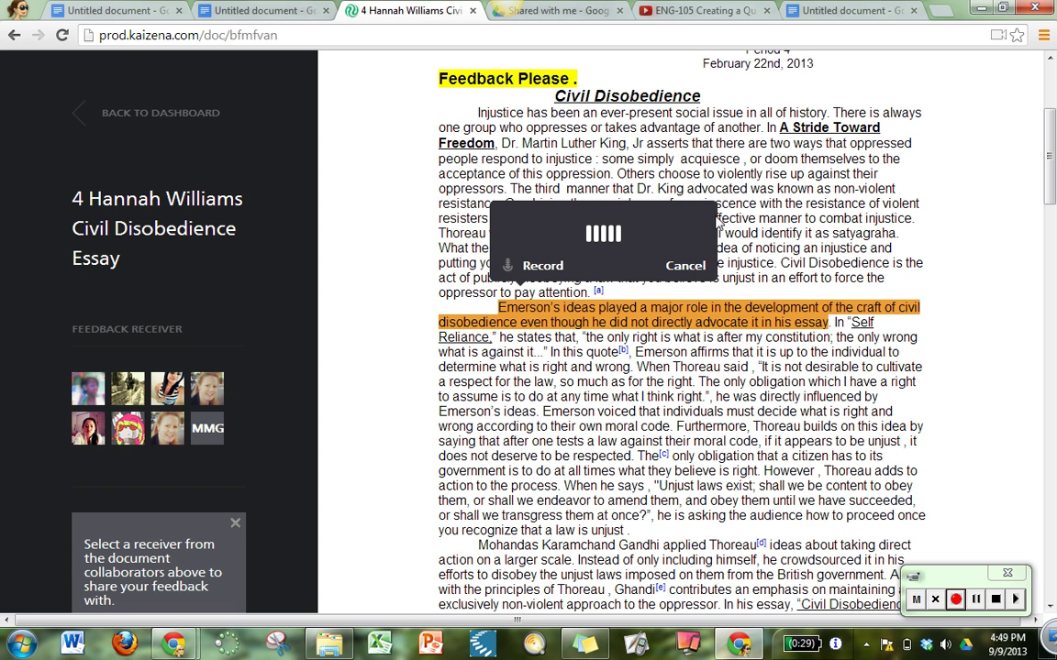
- Record a voice comment about 7 seconds long on the highlighted Emerson sentence and view its feedback thread
left_click(547, 265)
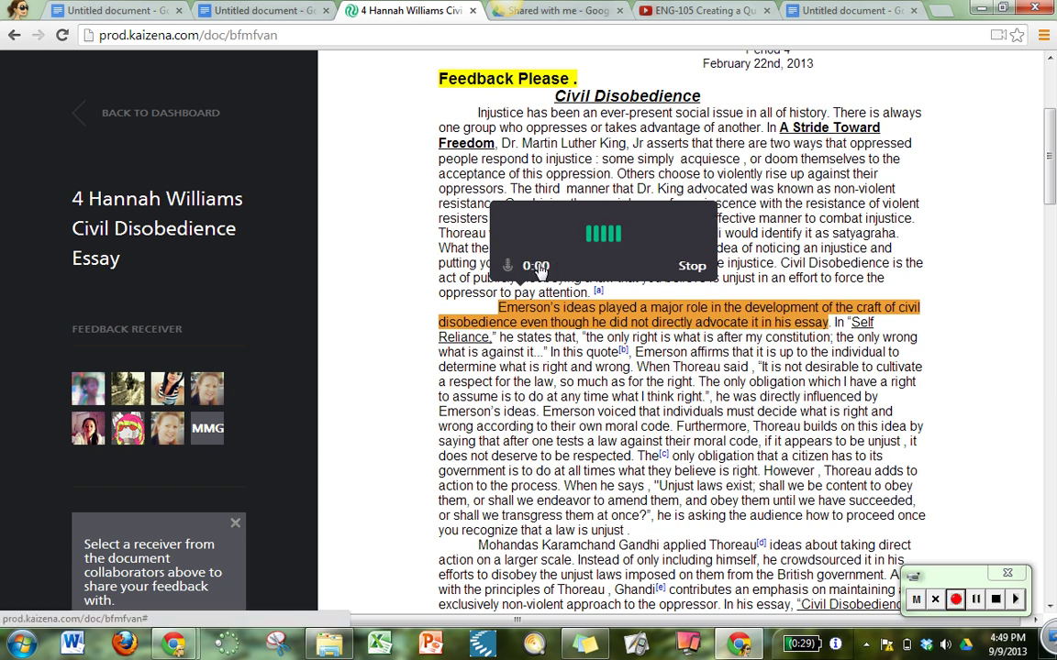
left_click(695, 268)
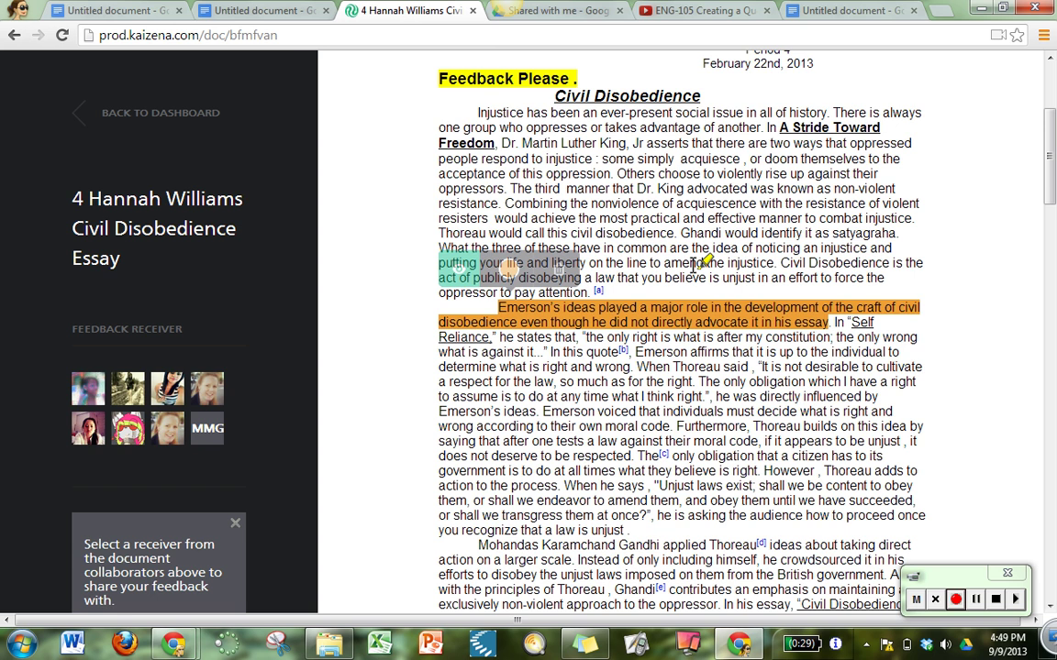
mouse_move(507, 273)
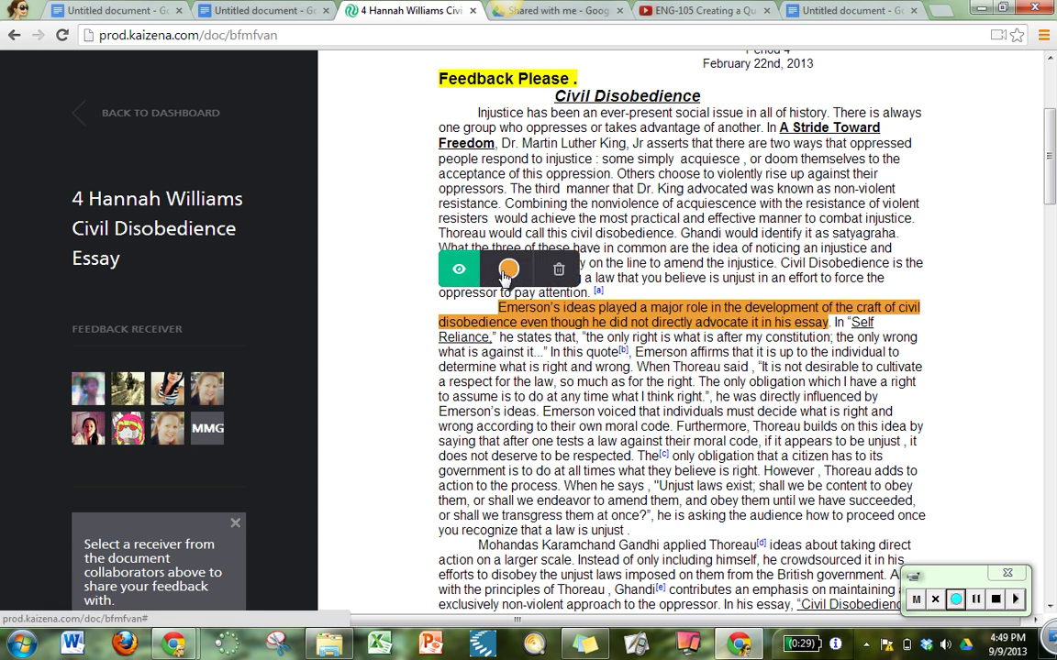
left_click(460, 275)
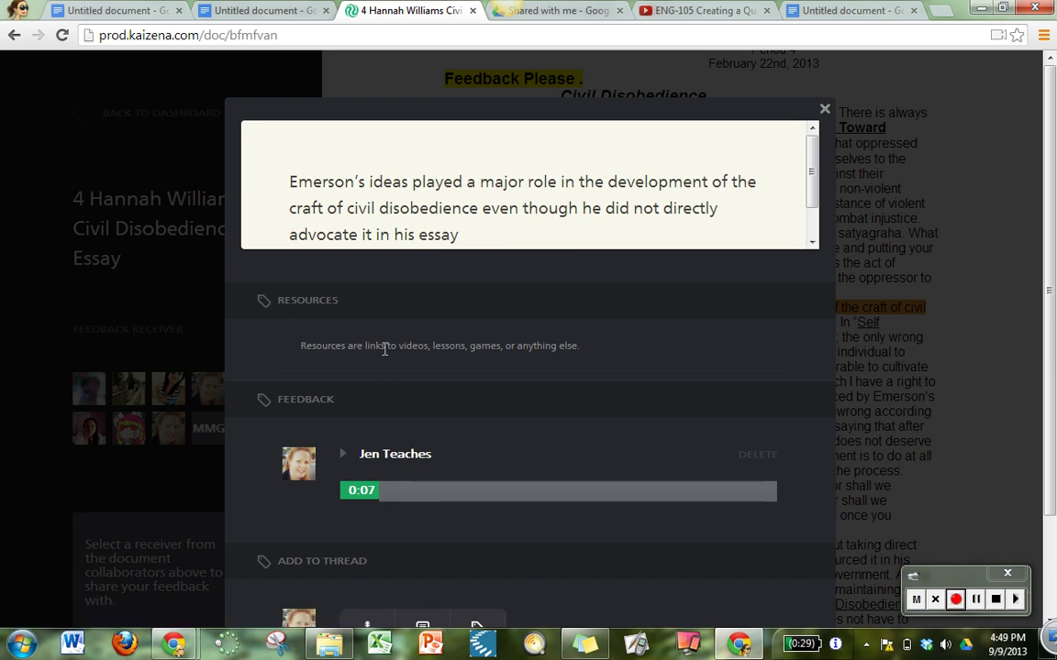
left_click(825, 108)
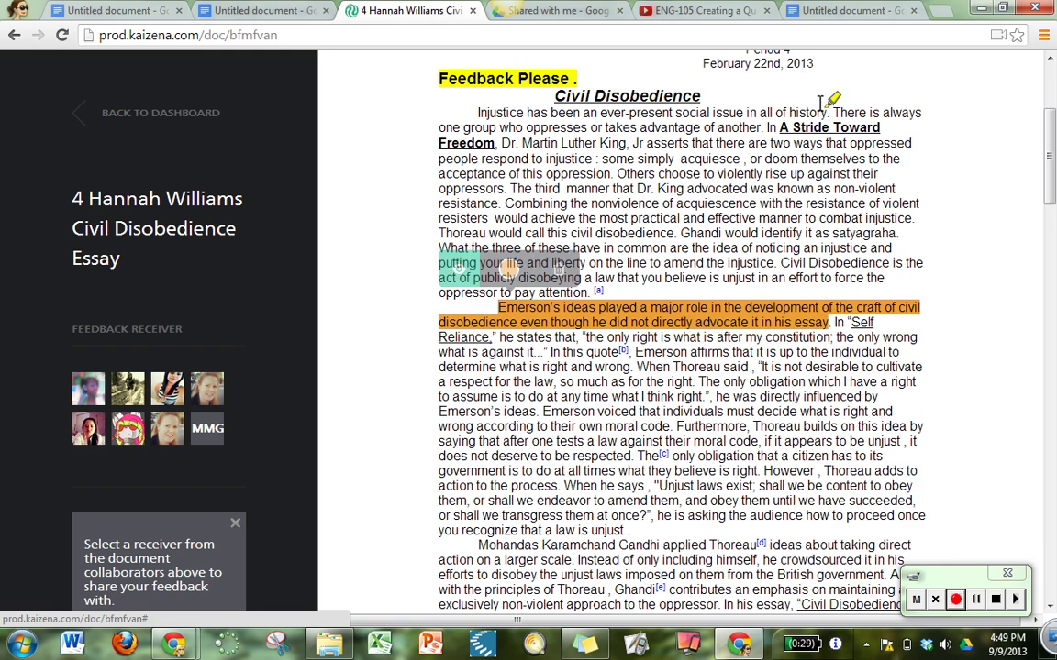
- Show the highlight colour choices for the Emerson sentence and view its resources and feedback details again
left_click(508, 271)
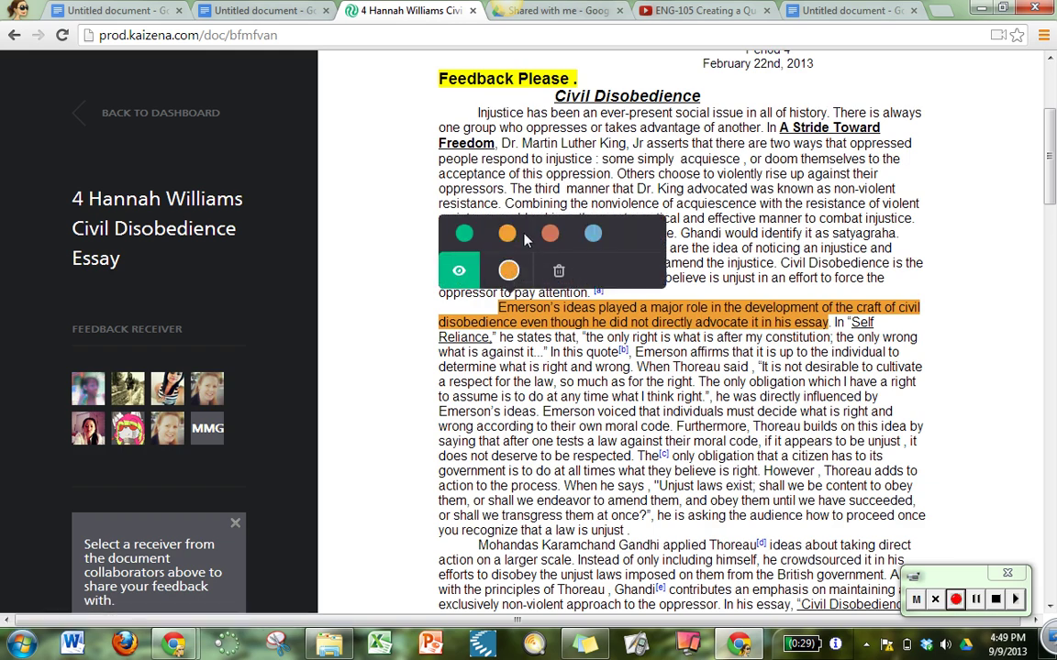
left_click(457, 274)
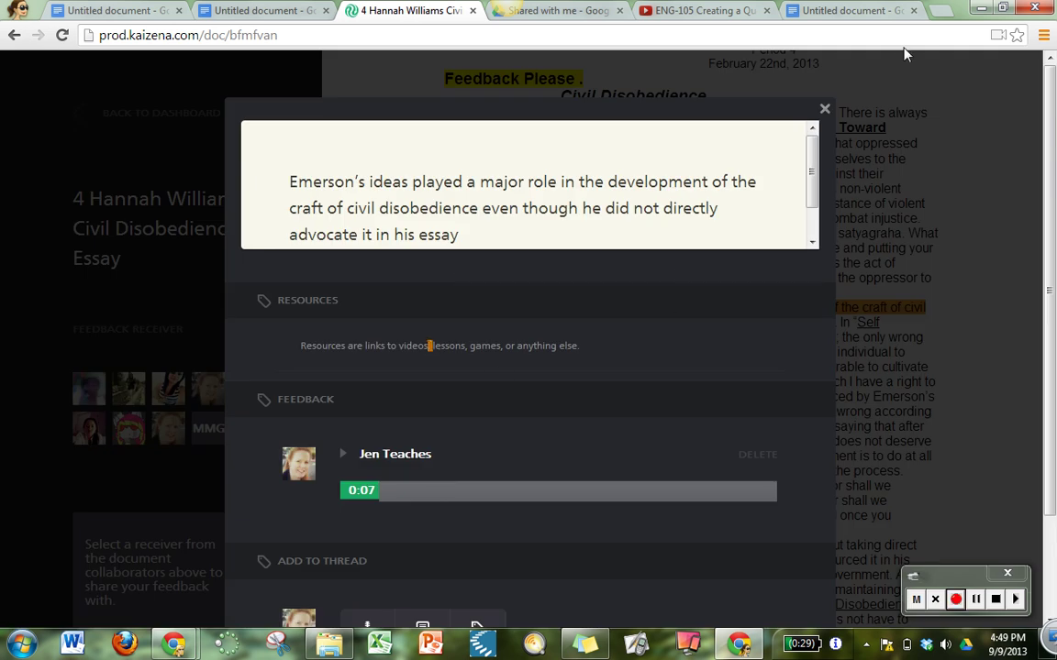
left_click(825, 108)
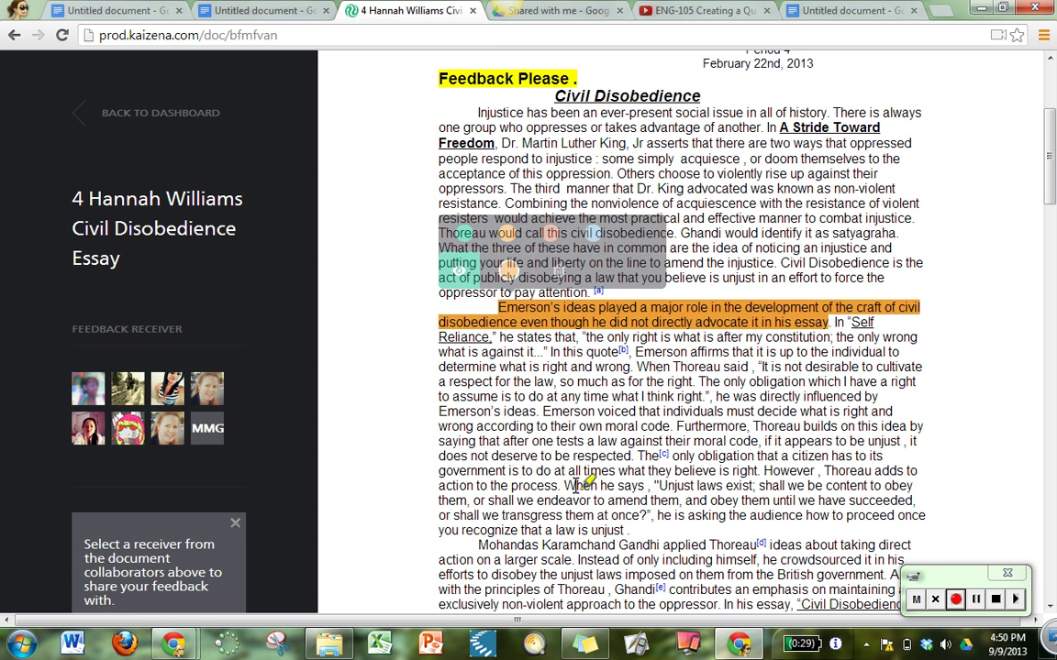
- Start a resource link on the quotation beginning "When he says" and copy the URL of the YouTube quote sandwich video for it
mouse_move(563, 485)
left_mouse_down()
mouse_move(734, 502)
mouse_move(653, 515)
left_mouse_up()
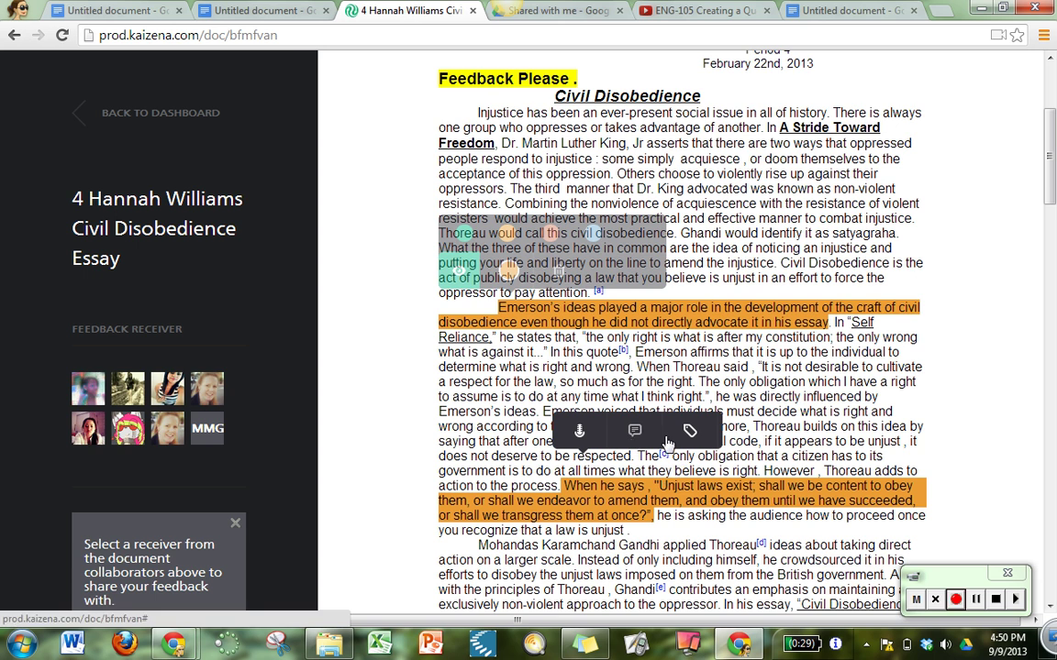
left_click(688, 438)
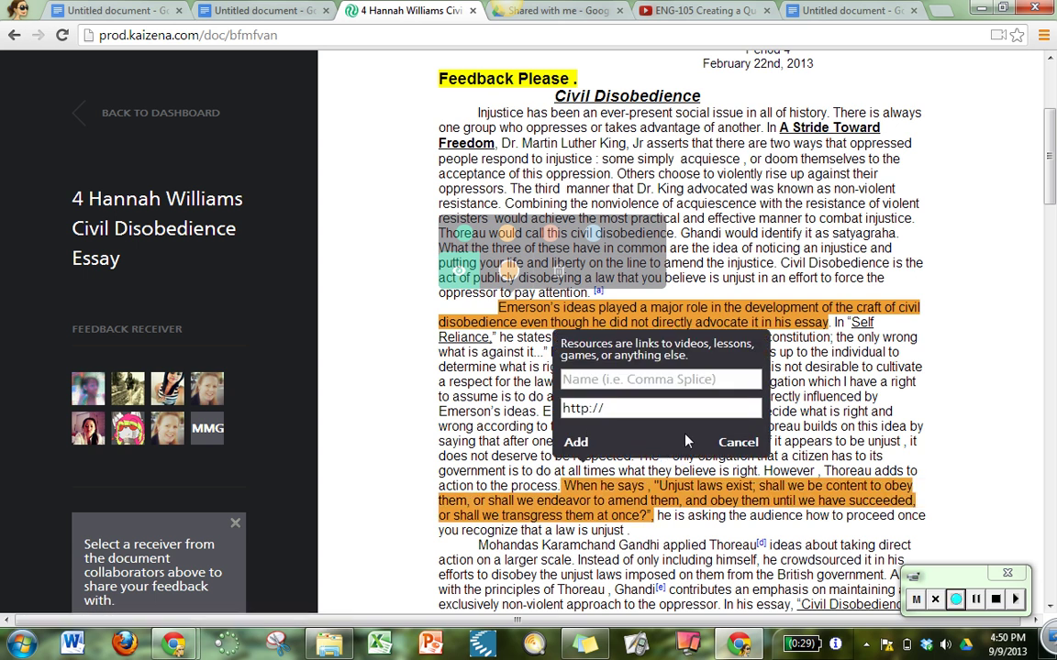
left_click(642, 11)
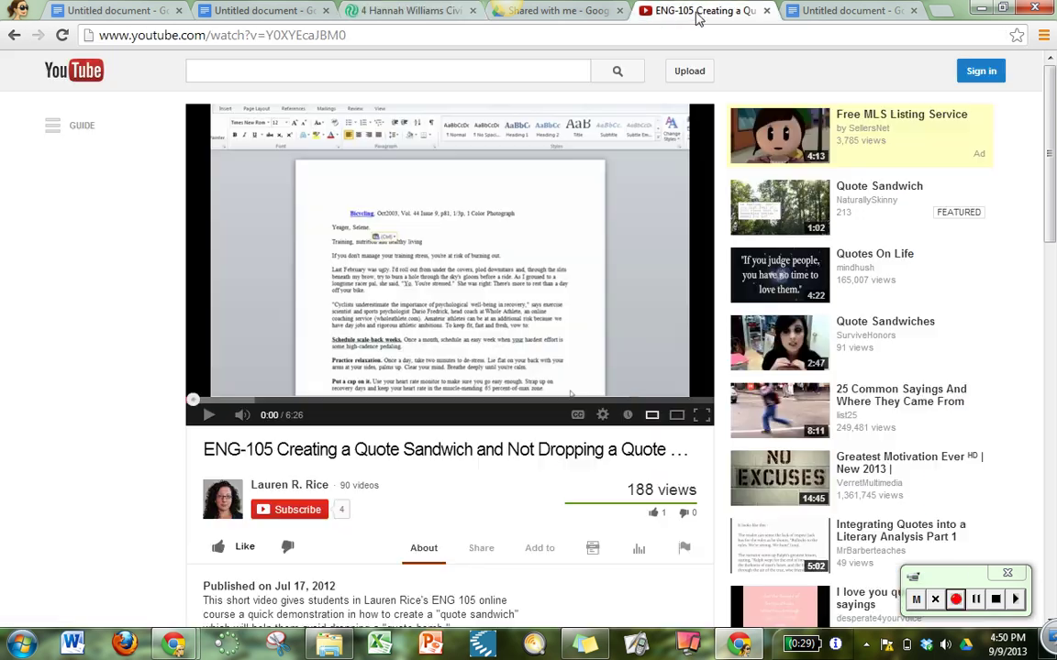
left_click(616, 37)
key("ctrl+c")
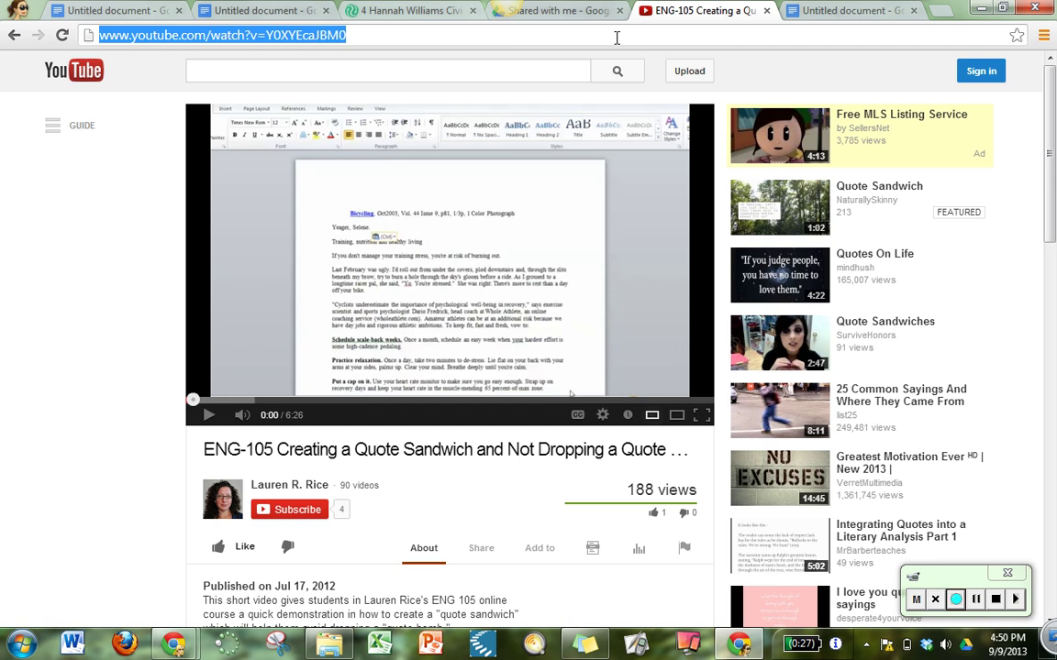
left_click(405, 13)
left_click_drag(643, 405, 484, 398)
key("ctrl+v")
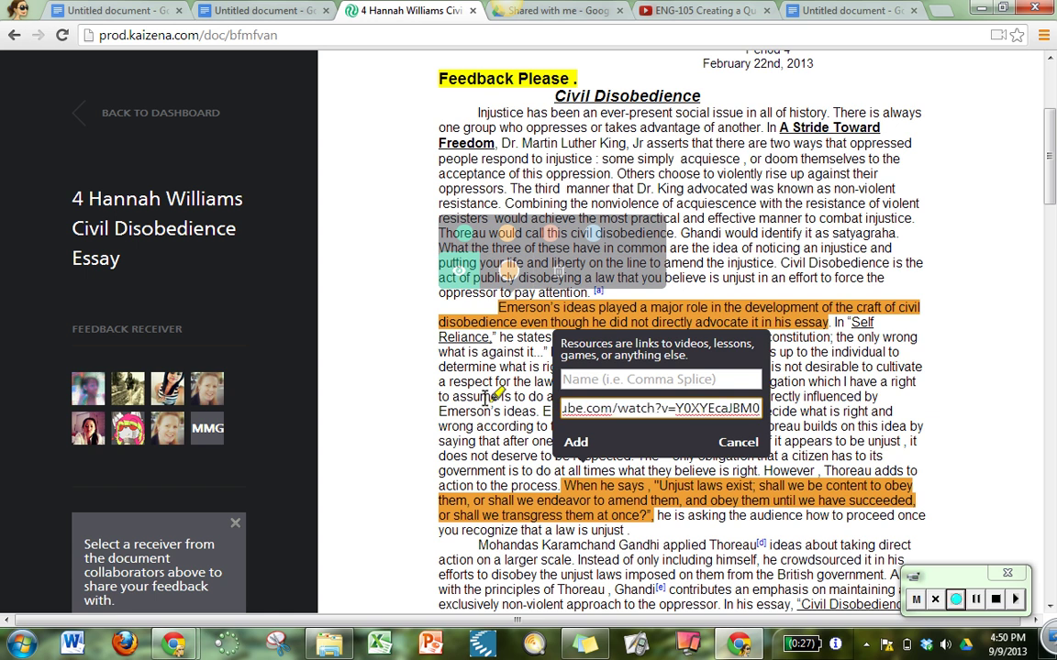
left_click(571, 446)
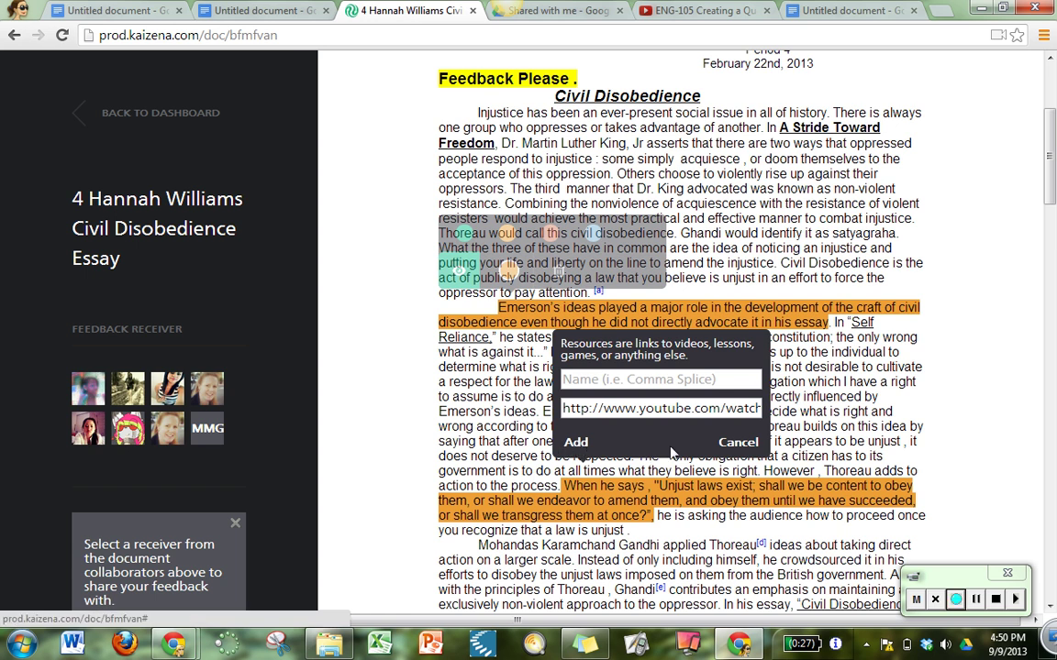
left_click(737, 441)
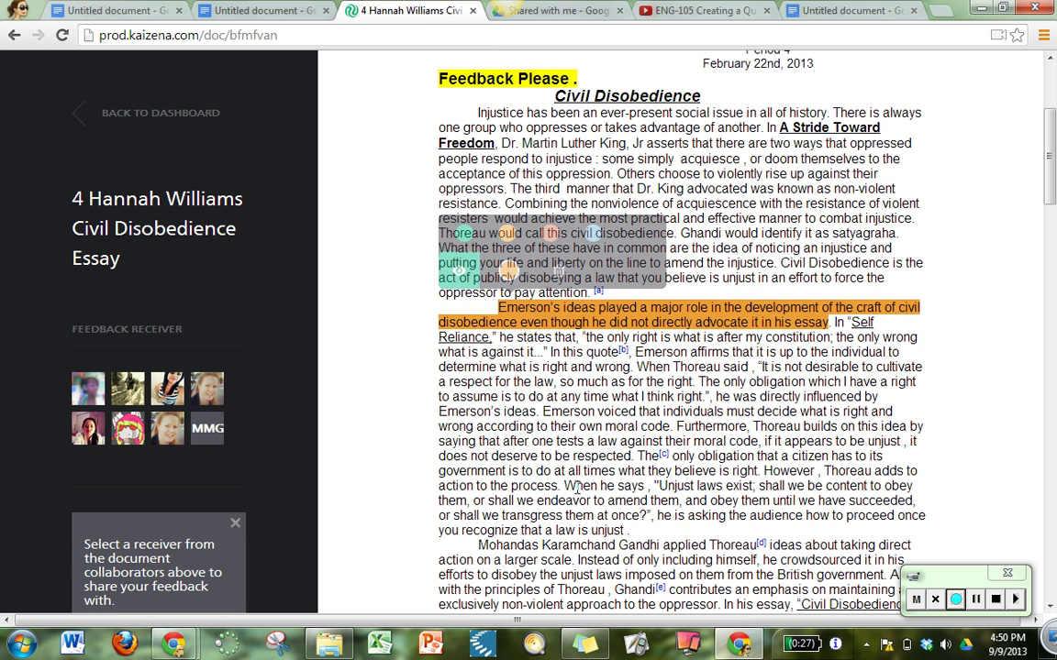
- Highlight the quotation beginning "When he says", attach a resource named Quote Sandwich linking to youtube.com/watch?v=Y0XYEcaJBM0, and view its feedback thread
left_click_drag(566, 485, 663, 518)
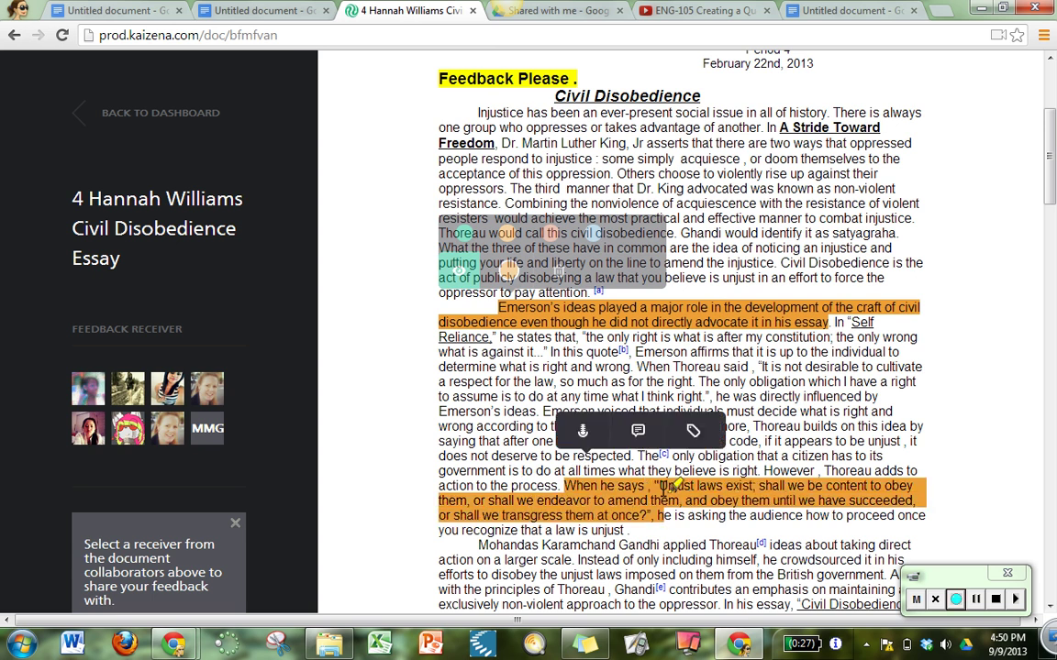
left_click(694, 440)
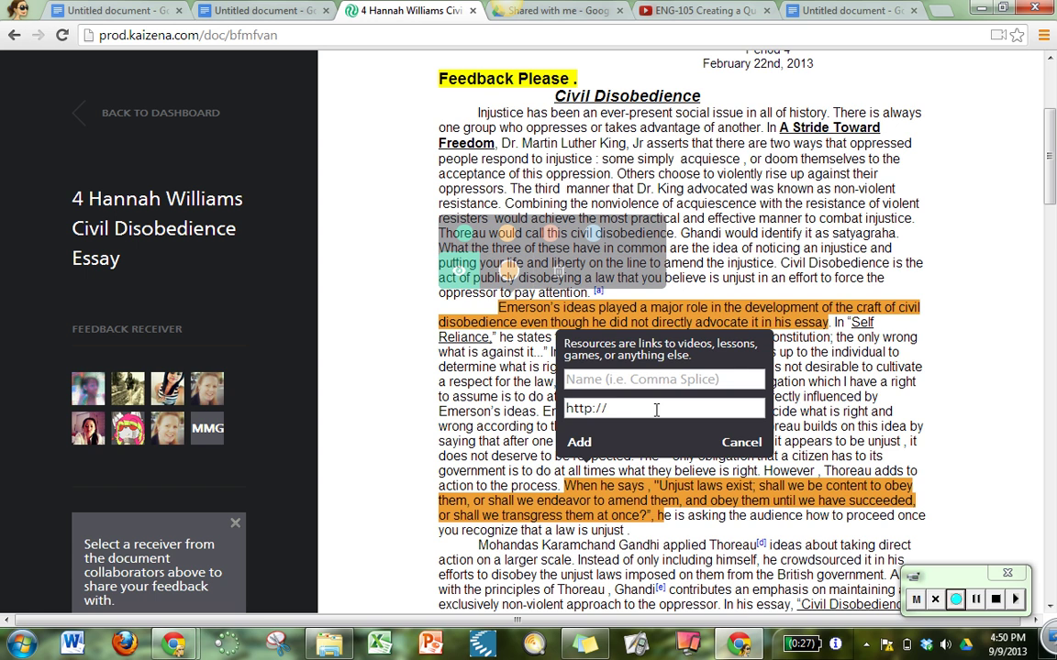
type("ube.com/watch?v=Y0XYEcaJBM0")
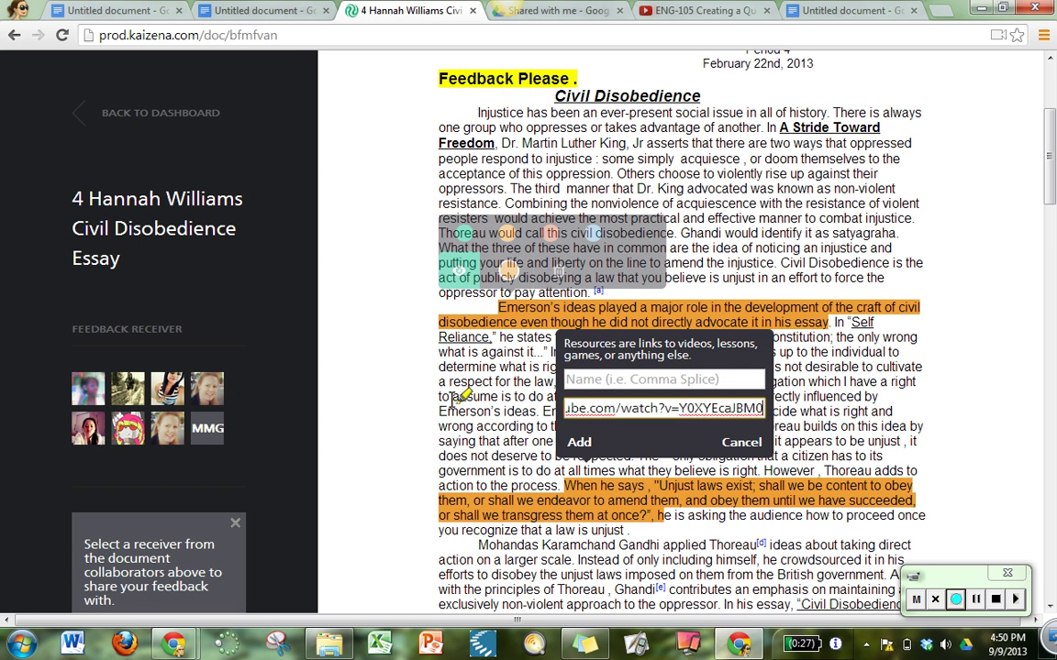
left_click(580, 444)
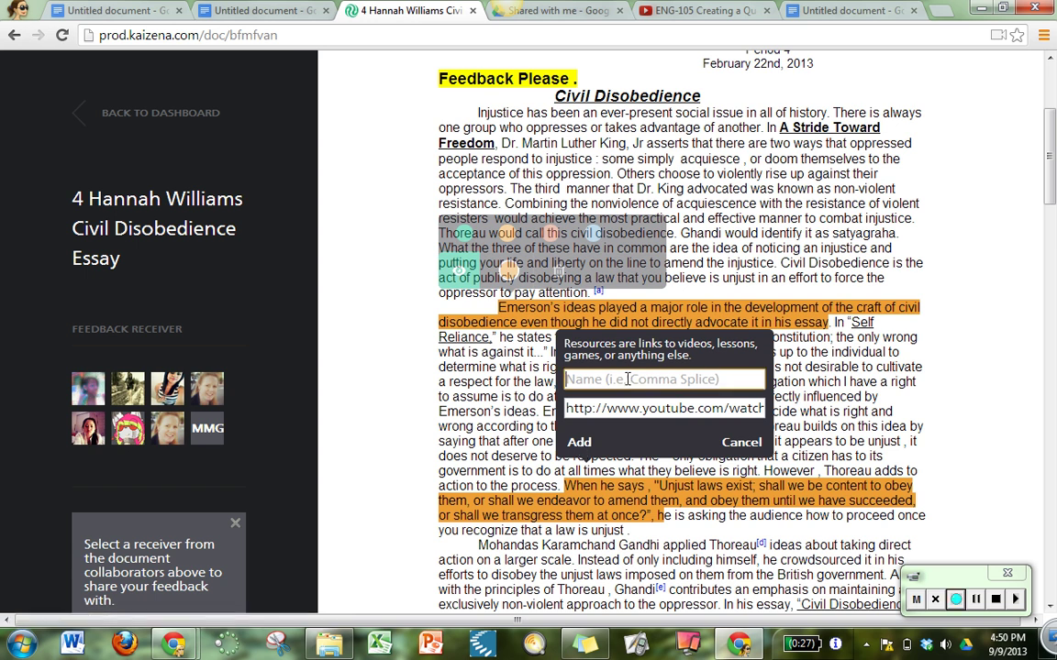
type("Quote S")
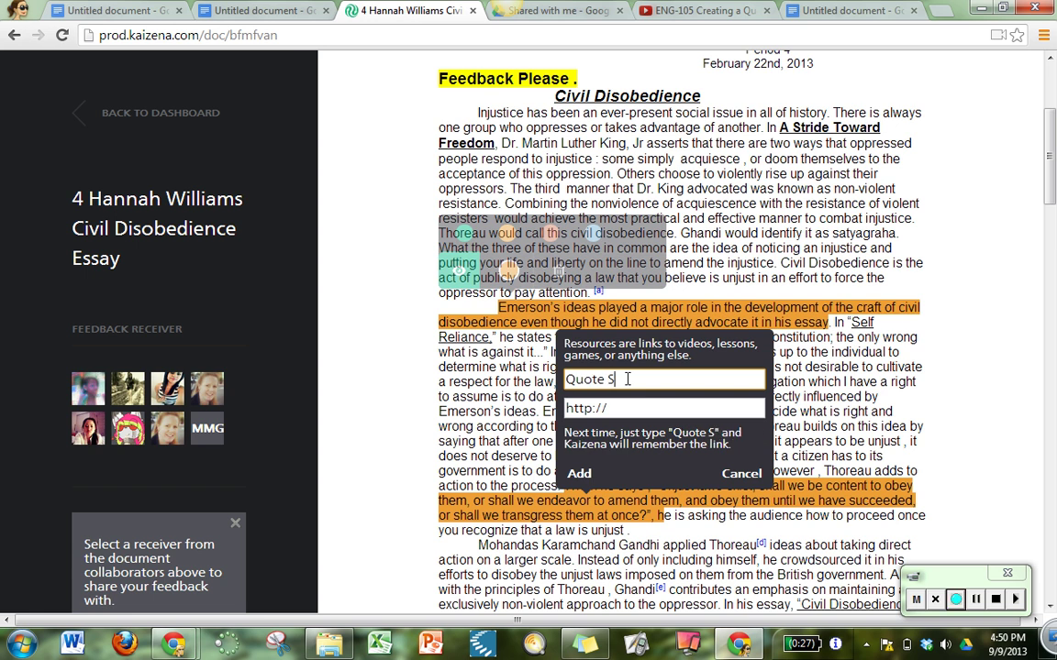
type("andwich")
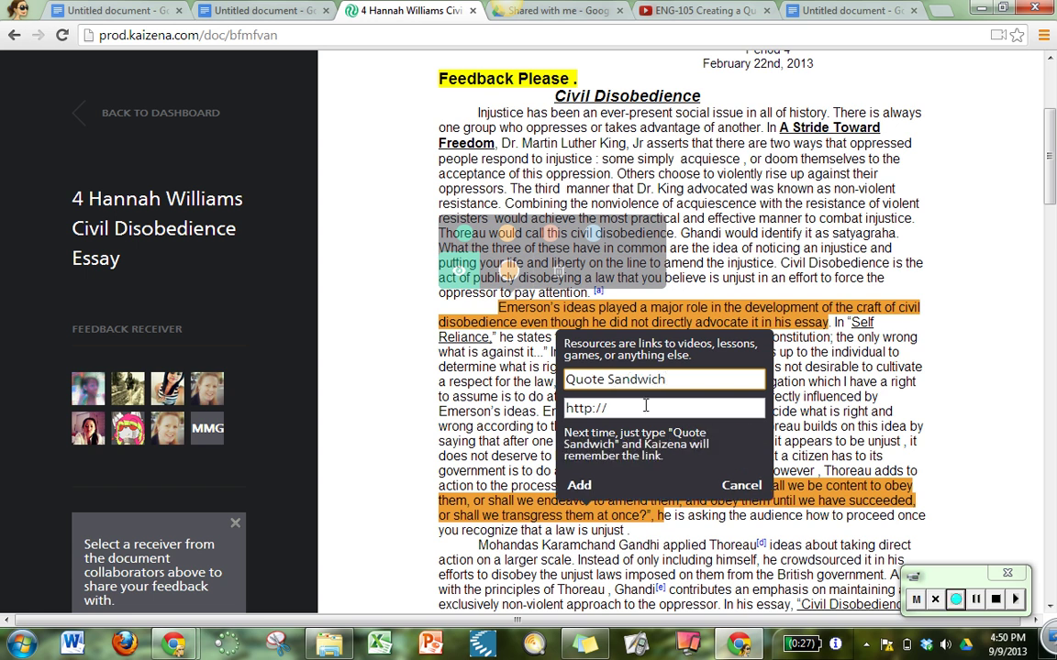
left_click(641, 407)
key("ctrl+v")
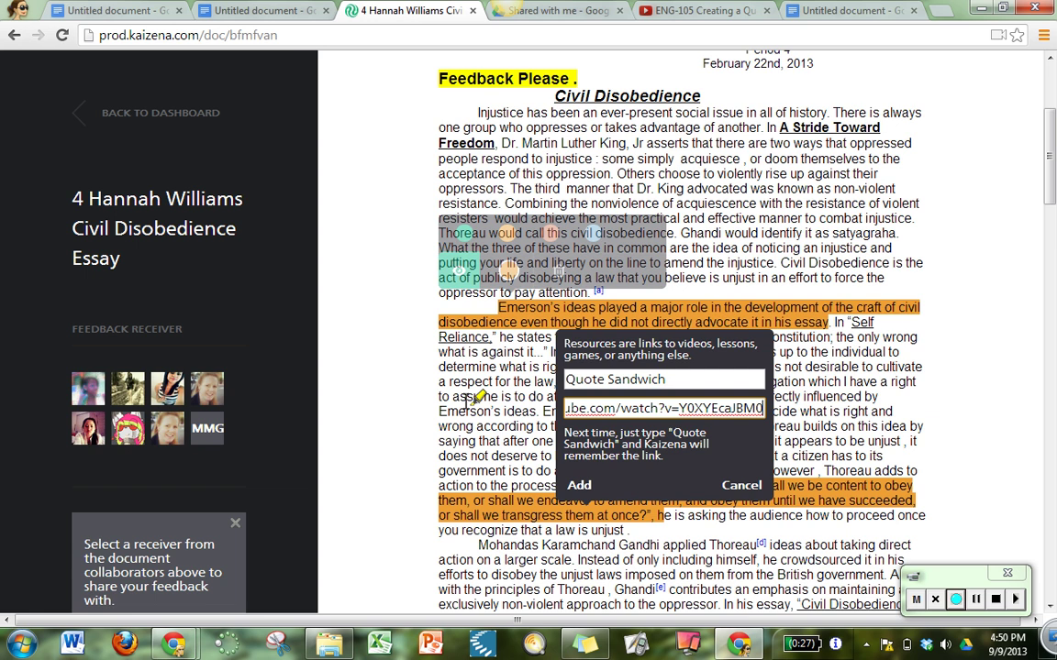
left_click(578, 488)
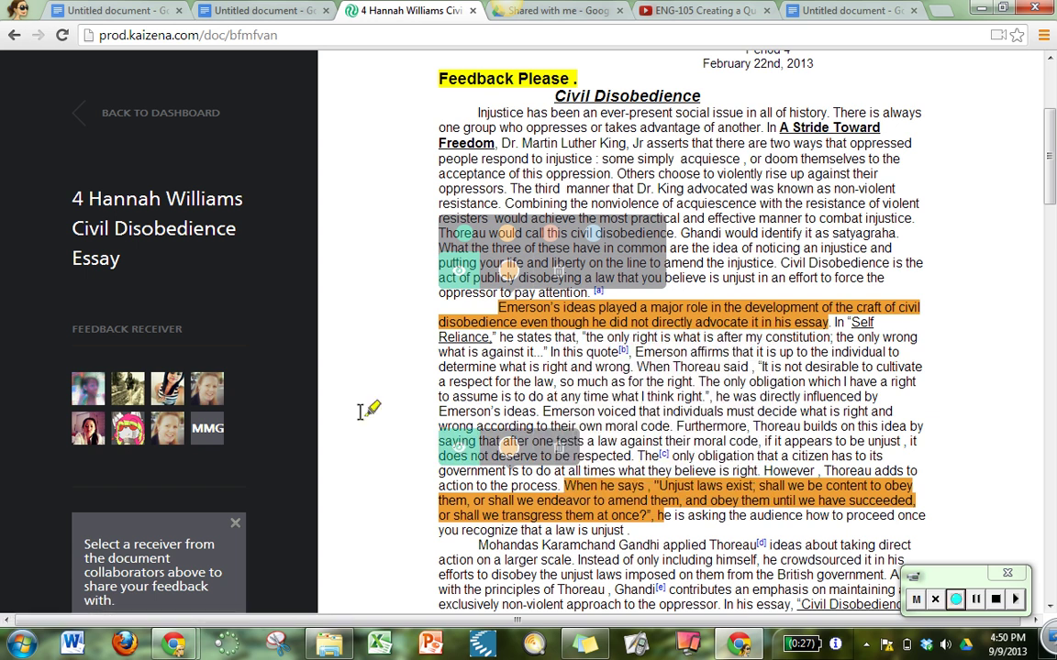
left_click(457, 450)
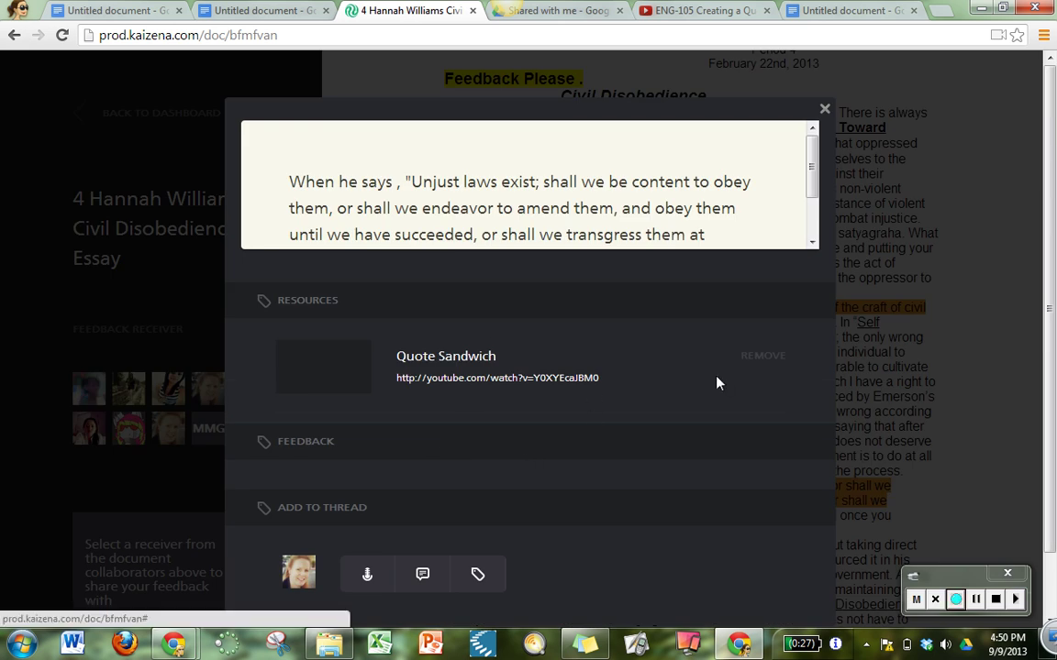
left_click(825, 107)
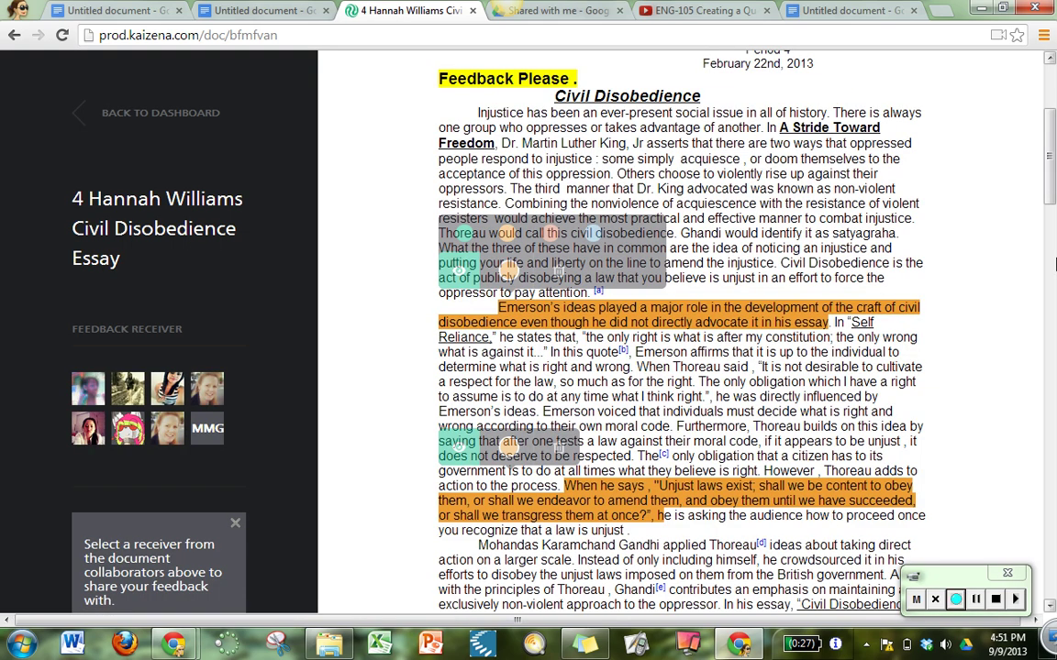
- Record a voice comment about 4 seconds long on the sentence beginning "Mohandas Karamchand Gandhi applied", play part of it back, and save it
left_click_drag(1053, 170, 1052, 221)
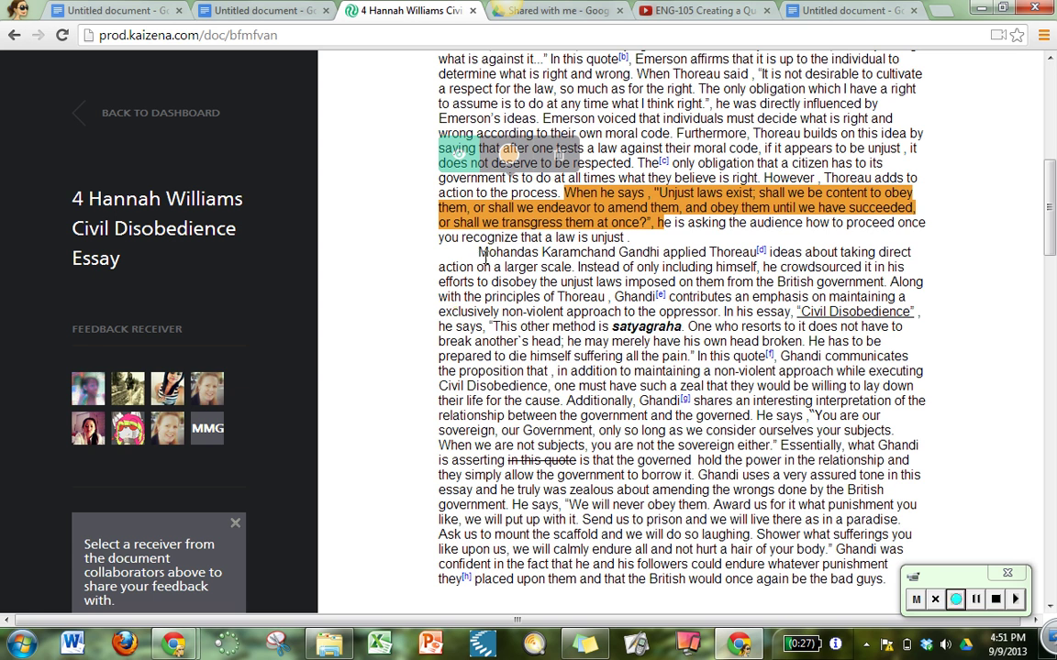
mouse_move(476, 249)
left_mouse_down()
mouse_move(596, 283)
mouse_move(685, 285)
left_mouse_up()
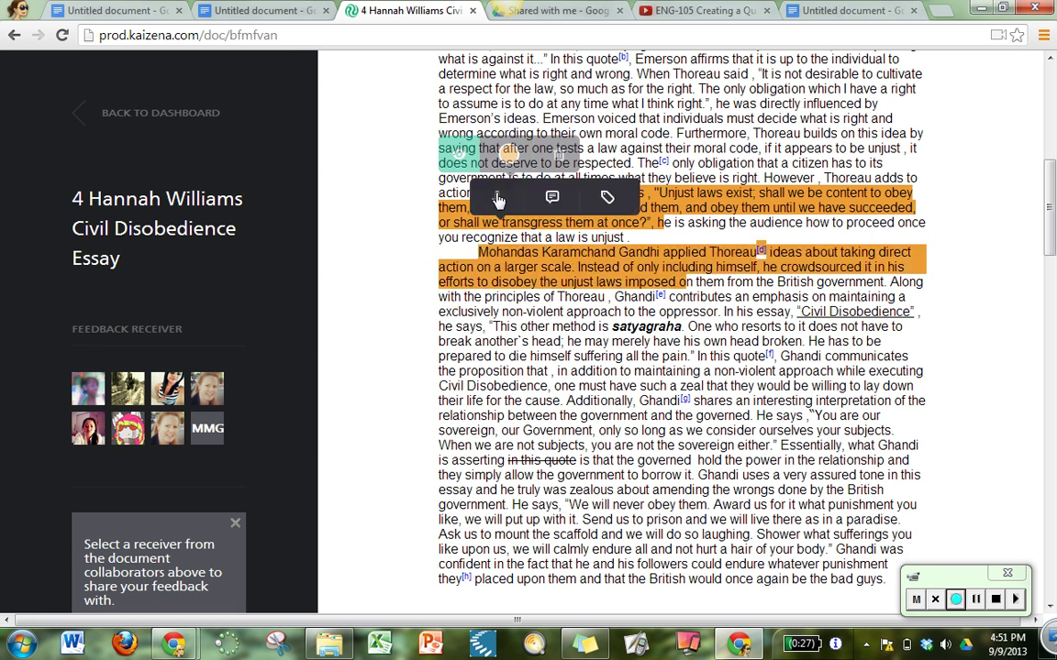
left_click(496, 202)
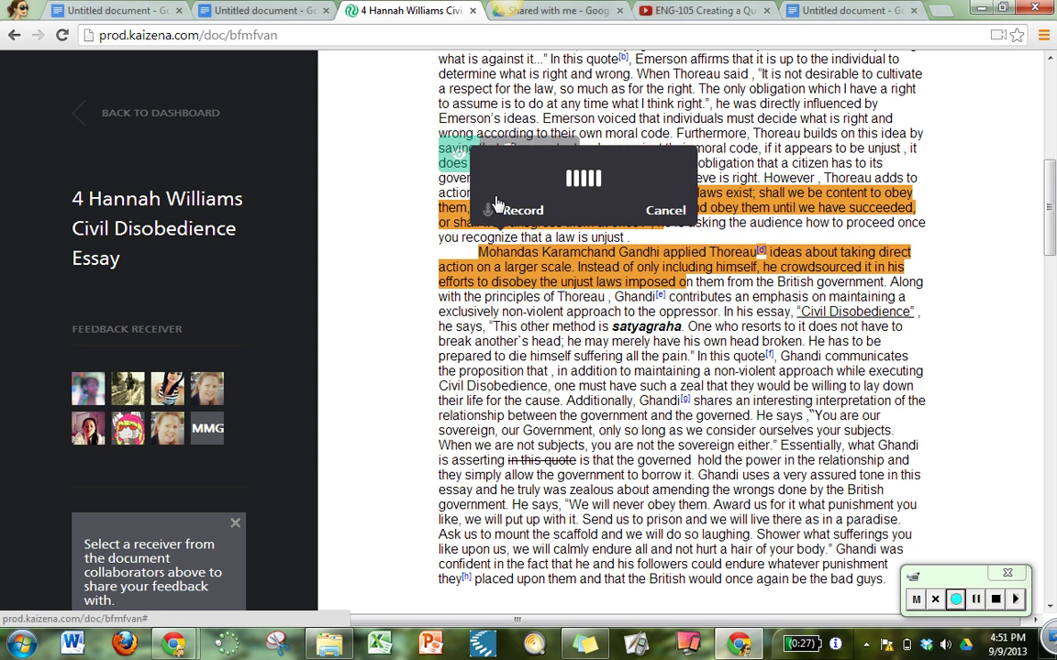
left_click(515, 213)
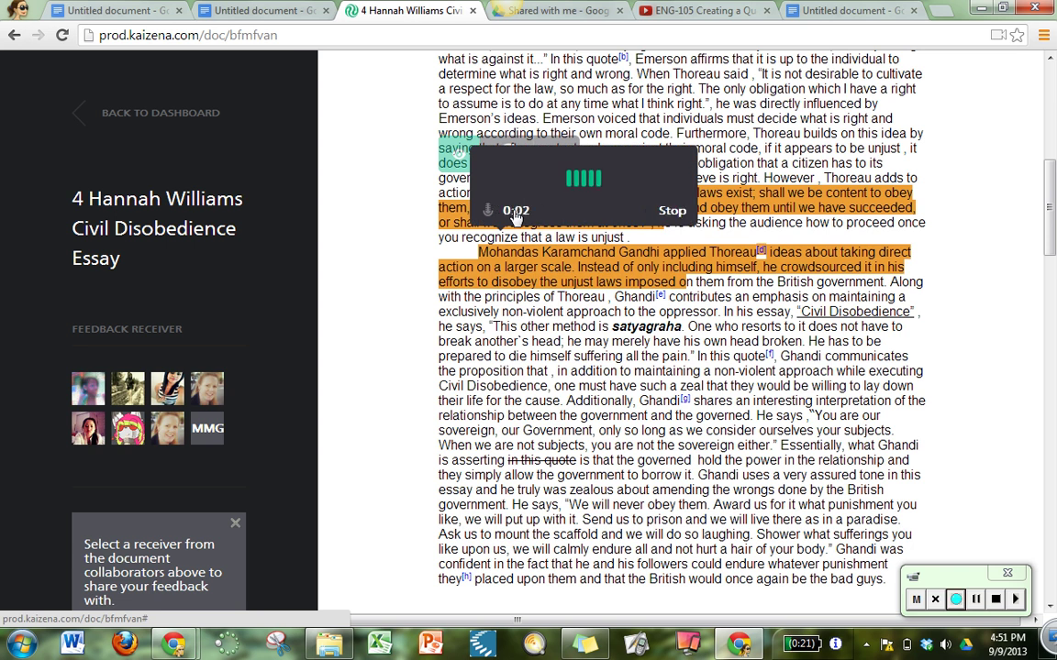
left_click(671, 212)
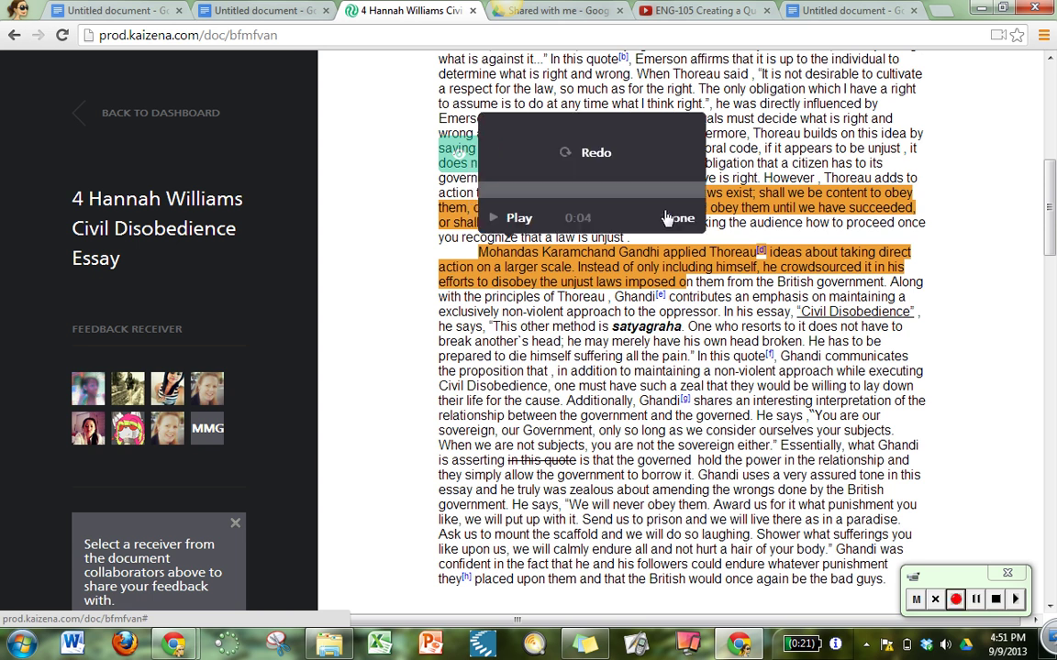
left_click(520, 219)
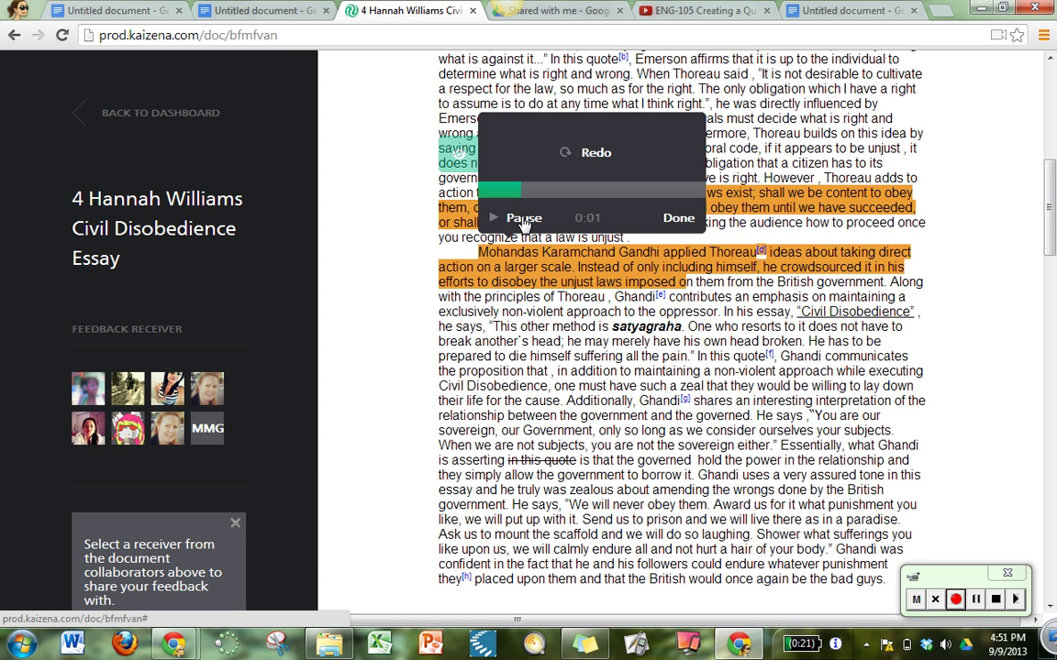
left_click(524, 221)
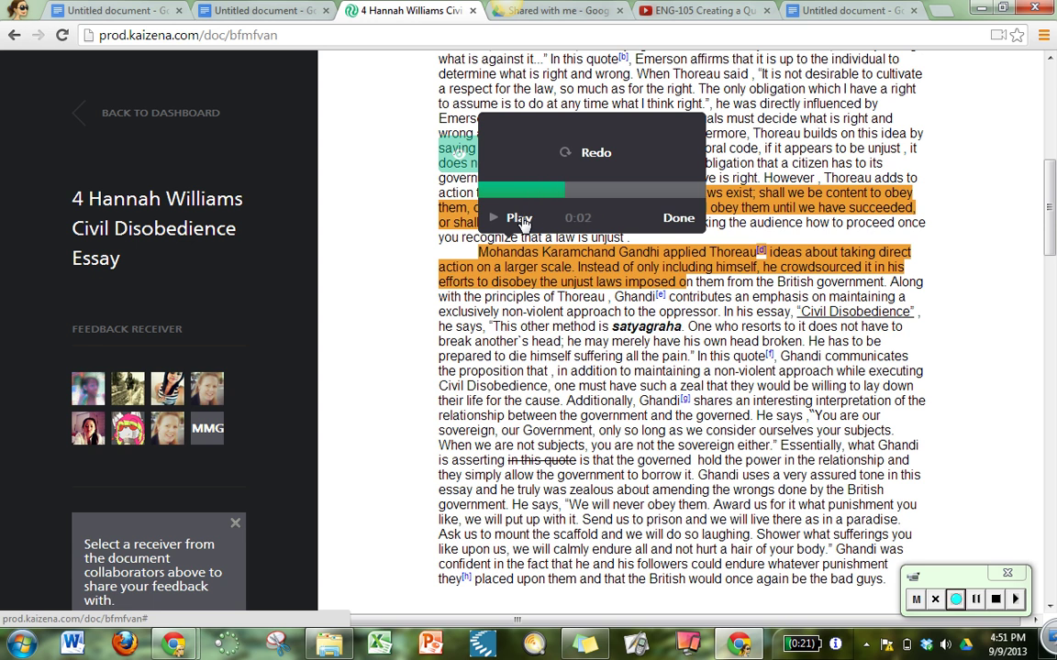
left_click(677, 220)
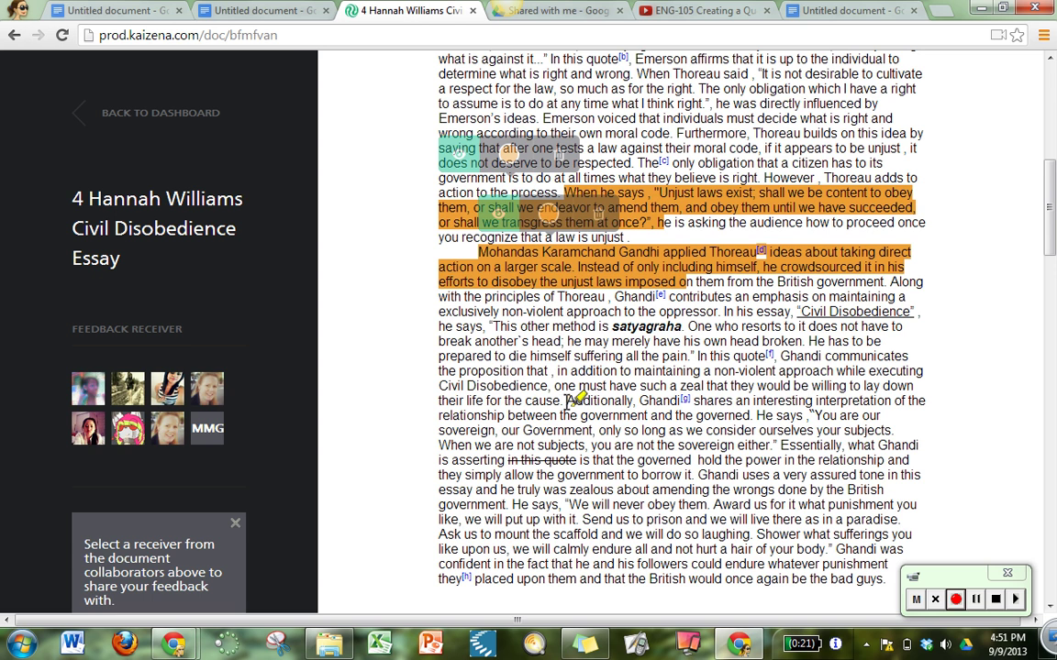
- Highlight the passage beginning "Additionally, Ghandi" through the end of its quotation and attach the saved Quote Sandwich resource
left_click_drag(566, 401, 777, 447)
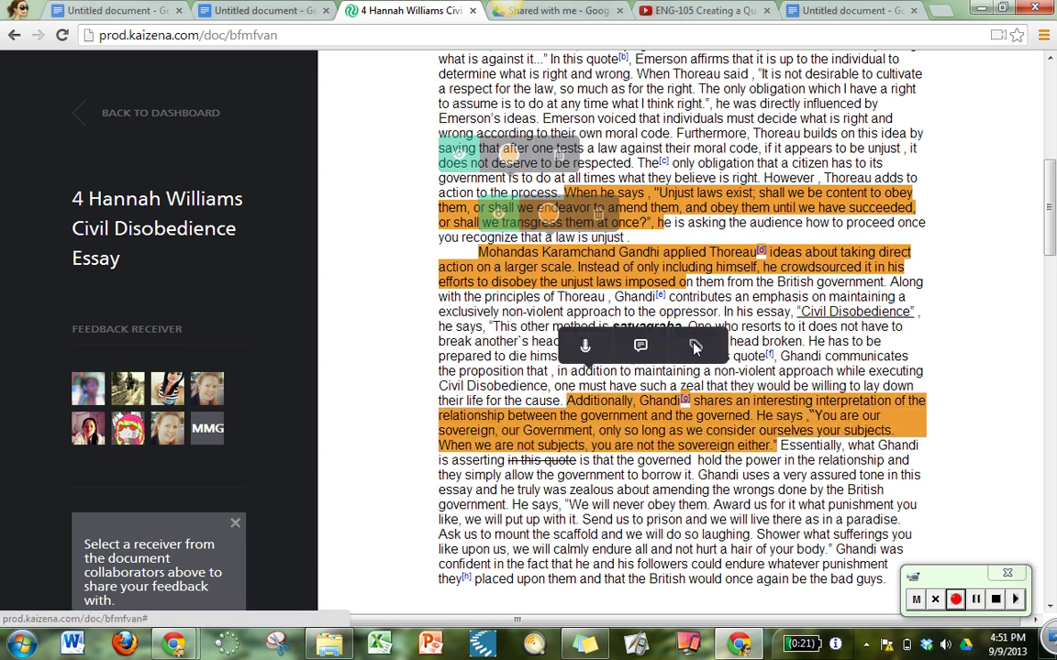
left_click(695, 346)
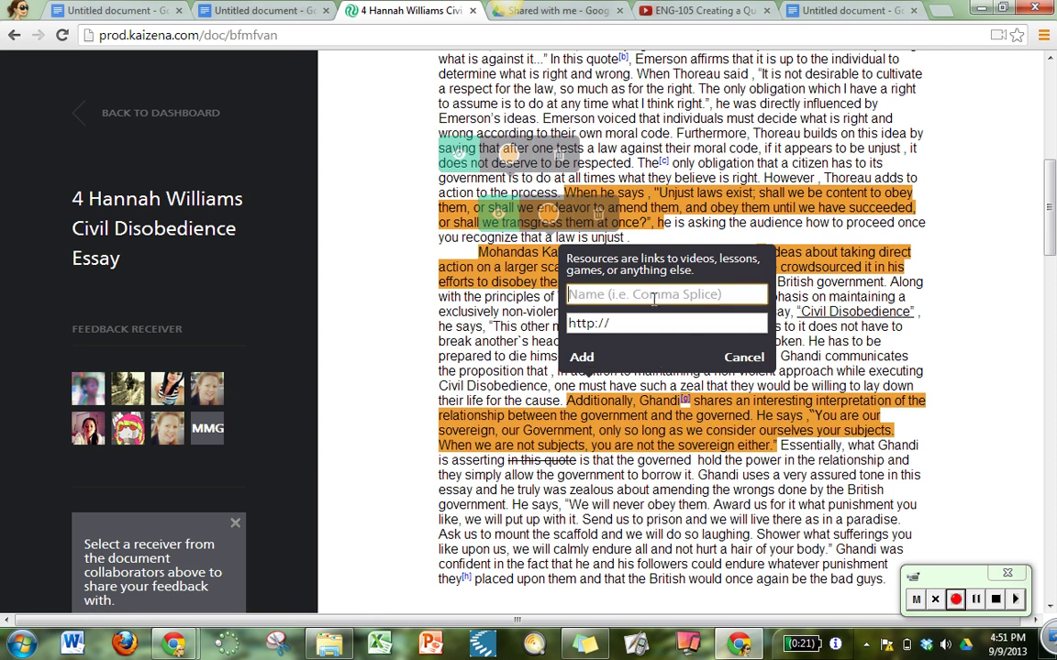
type("Quot")
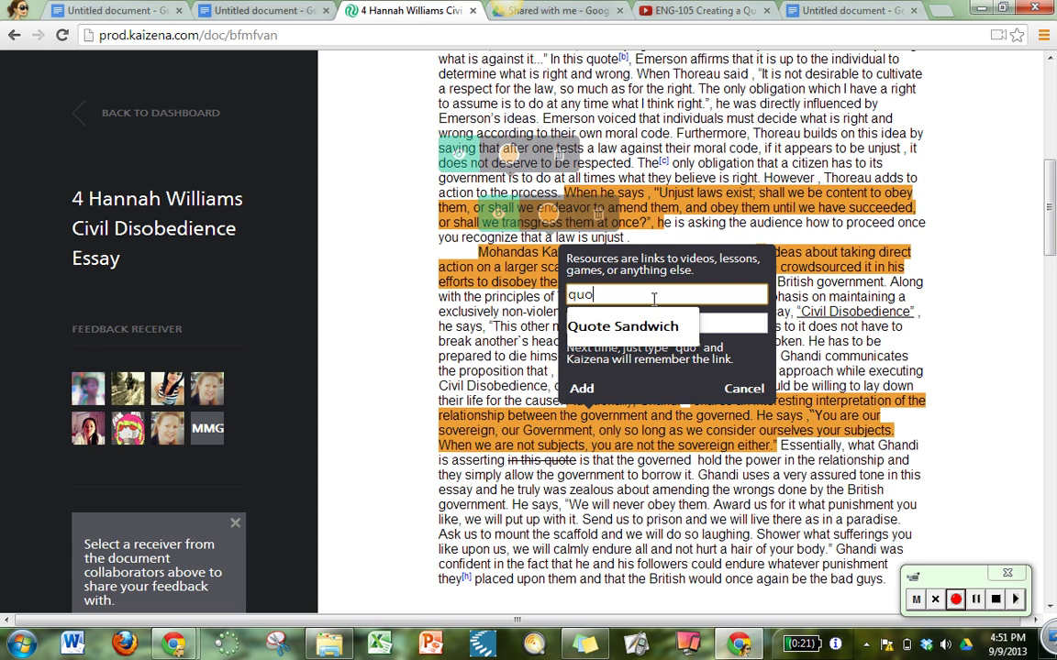
left_click(635, 329)
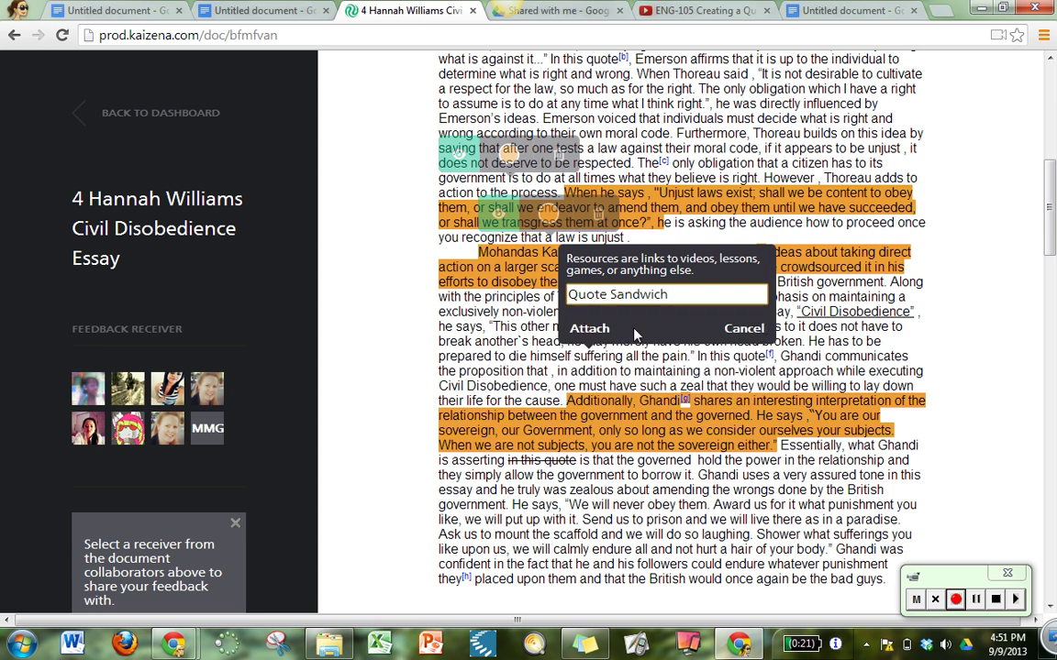
left_click(592, 330)
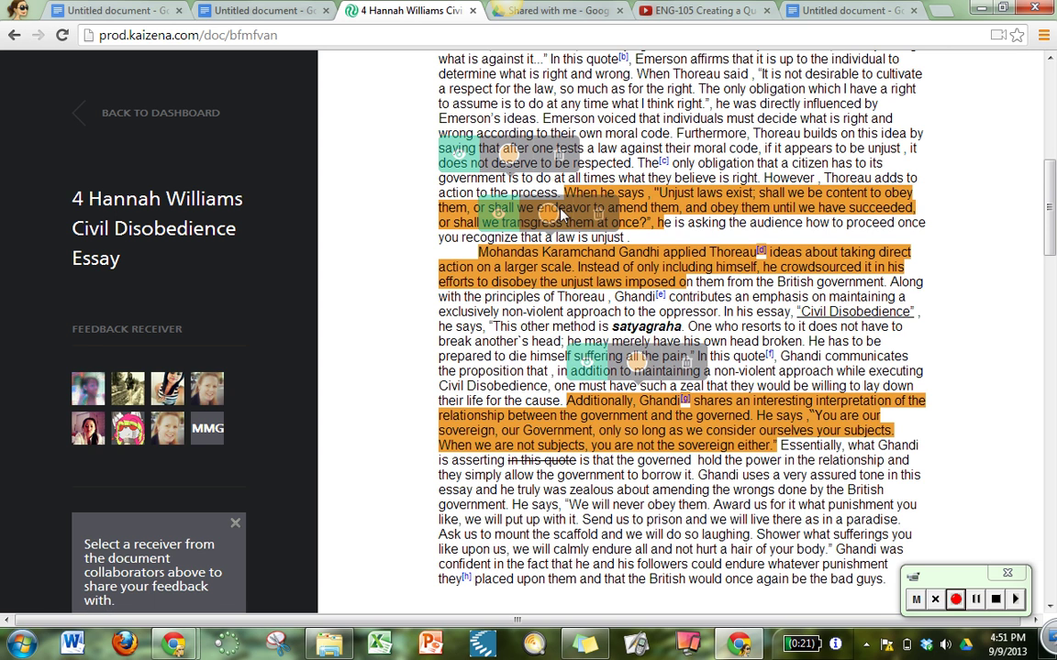
- Leave the essay for the dashboard, view the list of saved resources, and return to the documents list
scroll(1048, 236, "up", 10)
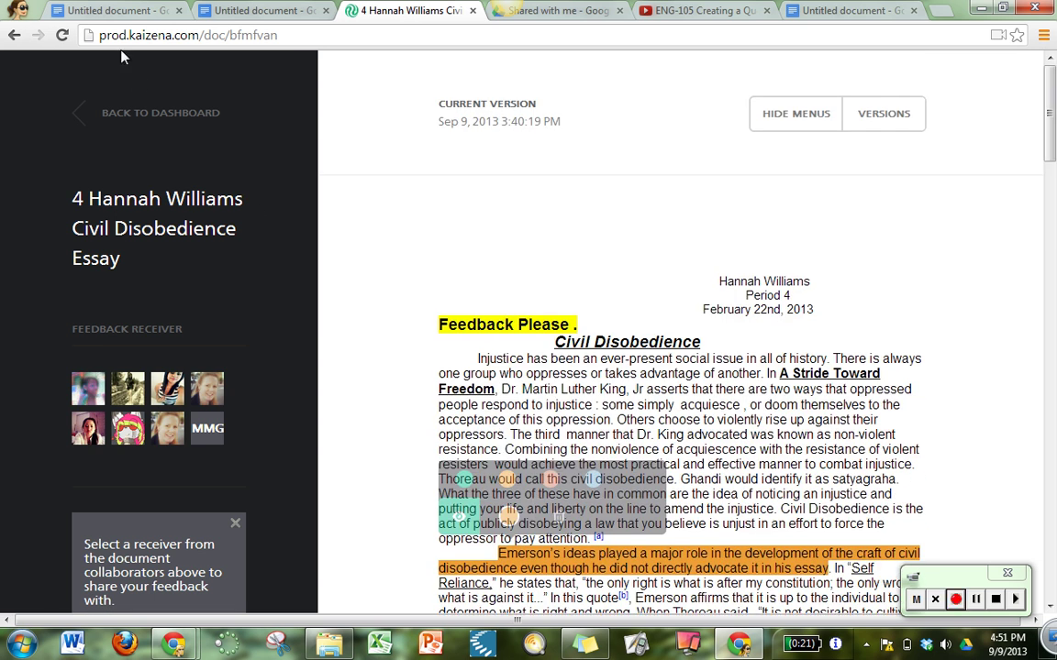
left_click(120, 112)
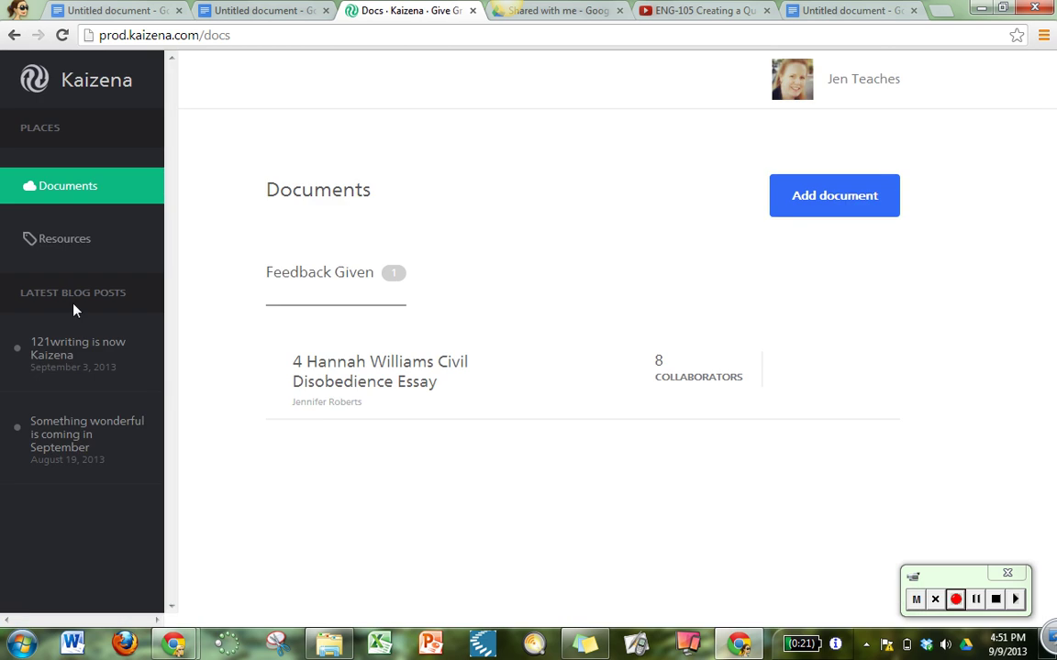
left_click(52, 246)
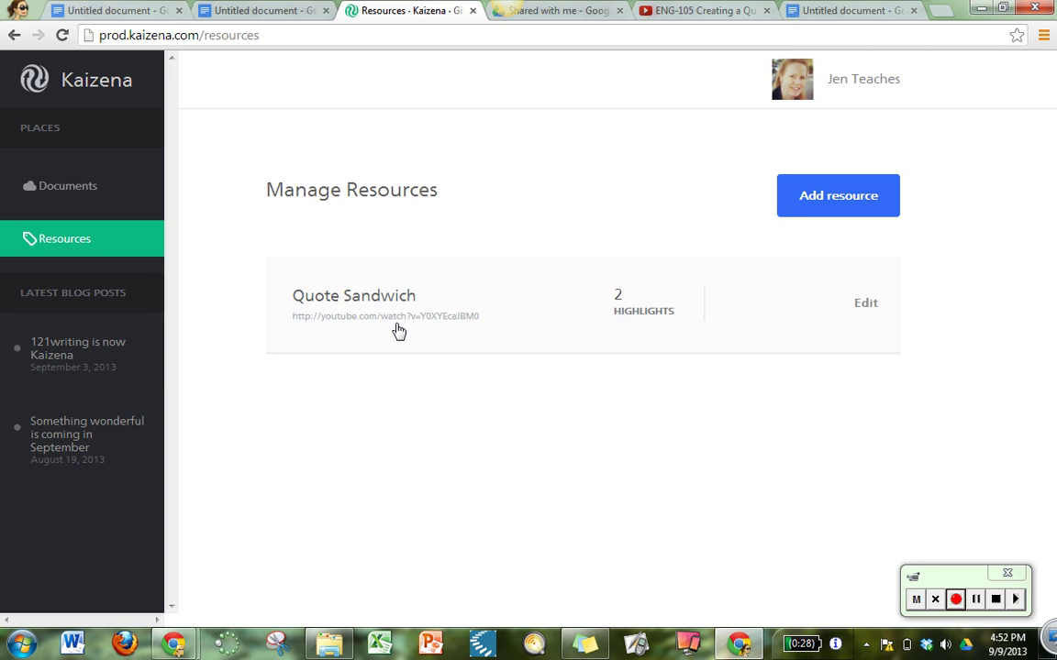
left_click(68, 186)
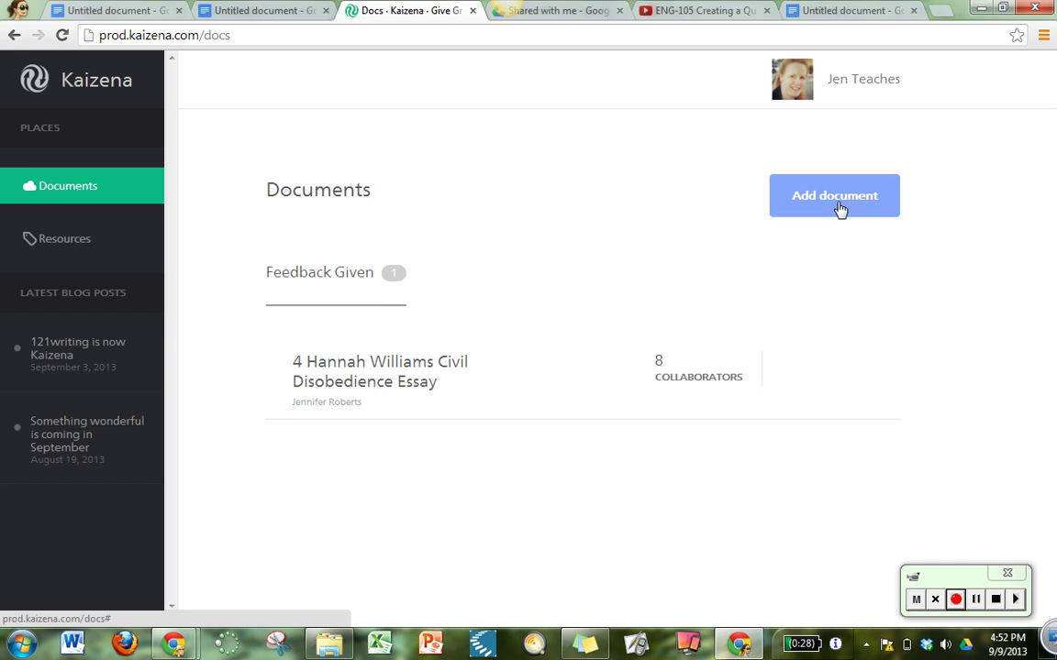
- Switch to Google Drive and show the apps available for opening the shared Civil Disobedience essay
left_click(559, 13)
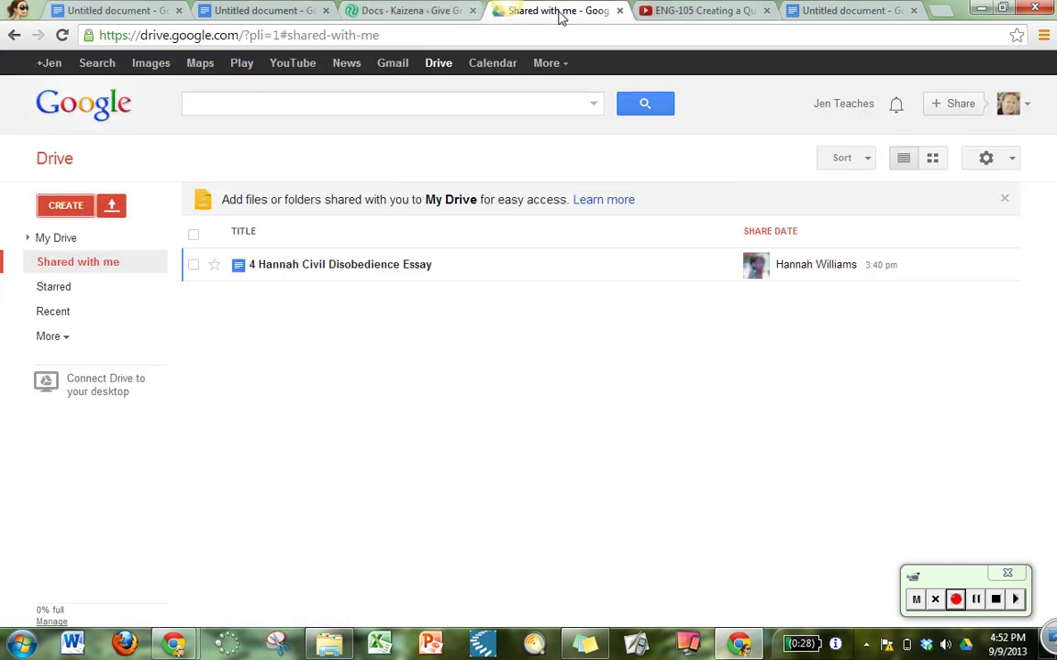
right_click(193, 270)
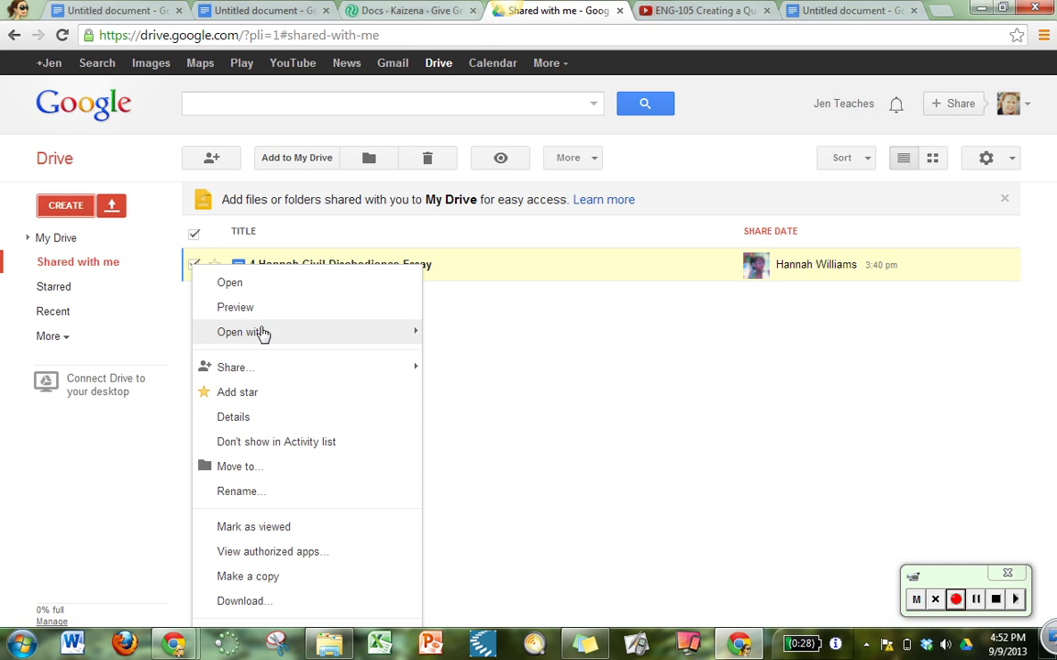
mouse_move(263, 336)
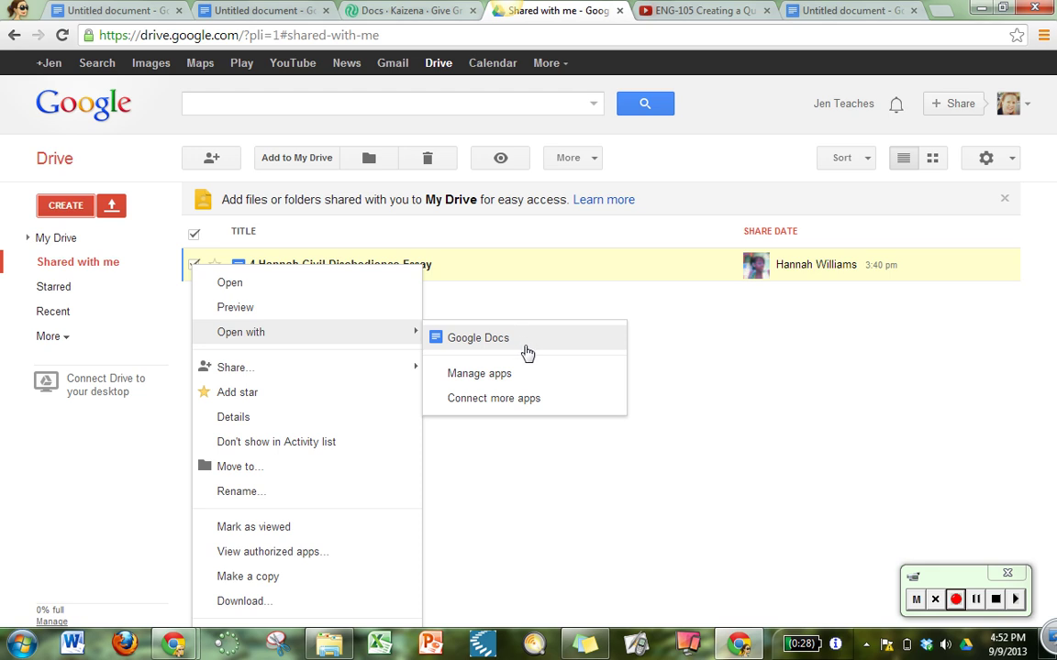
- Search for kaizena among the apps that can be connected to Drive, and close the app catalogue
left_click(57, 208)
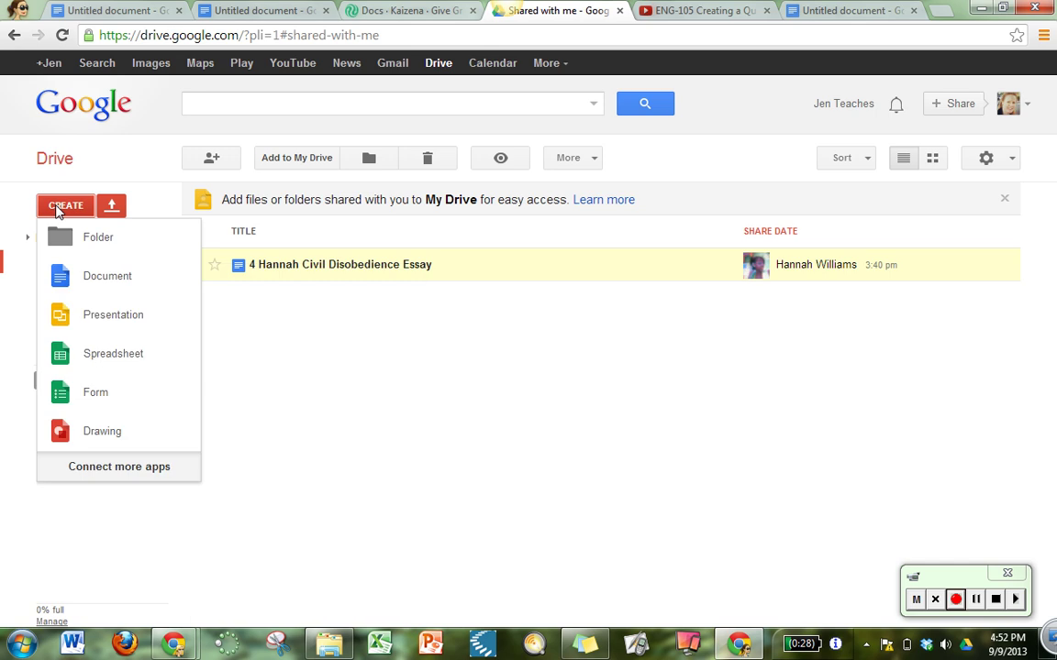
left_click(101, 468)
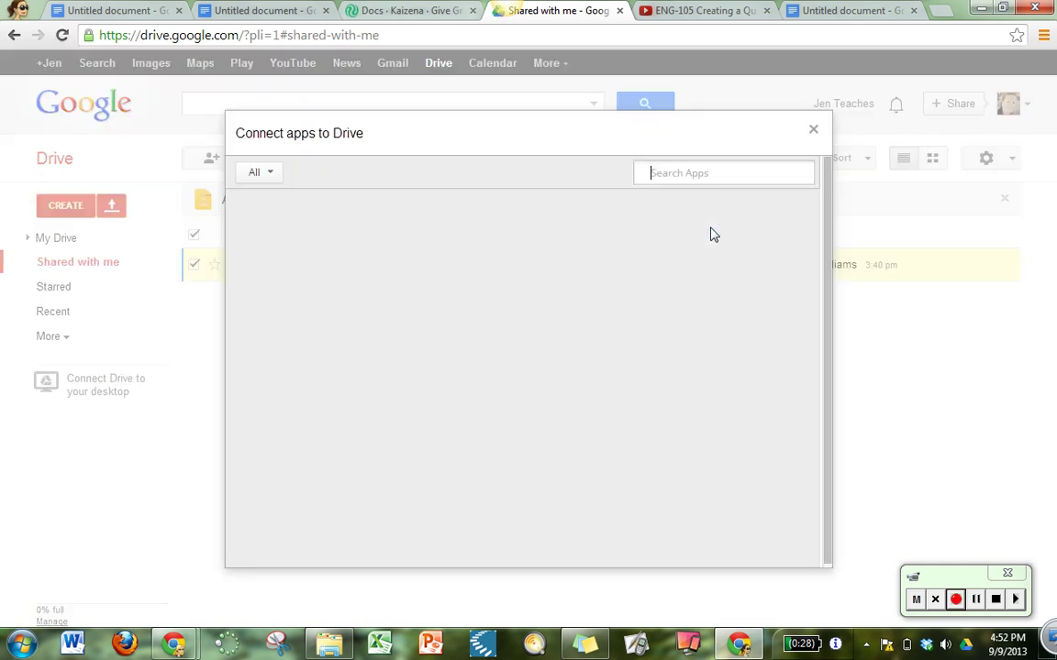
type("kaizena")
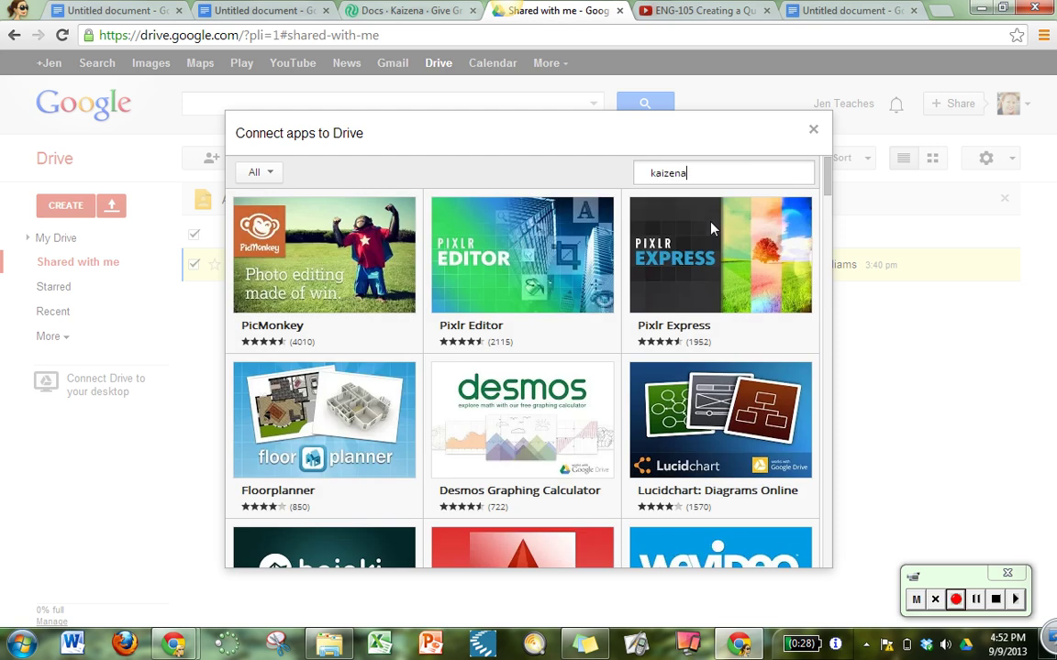
key("Return")
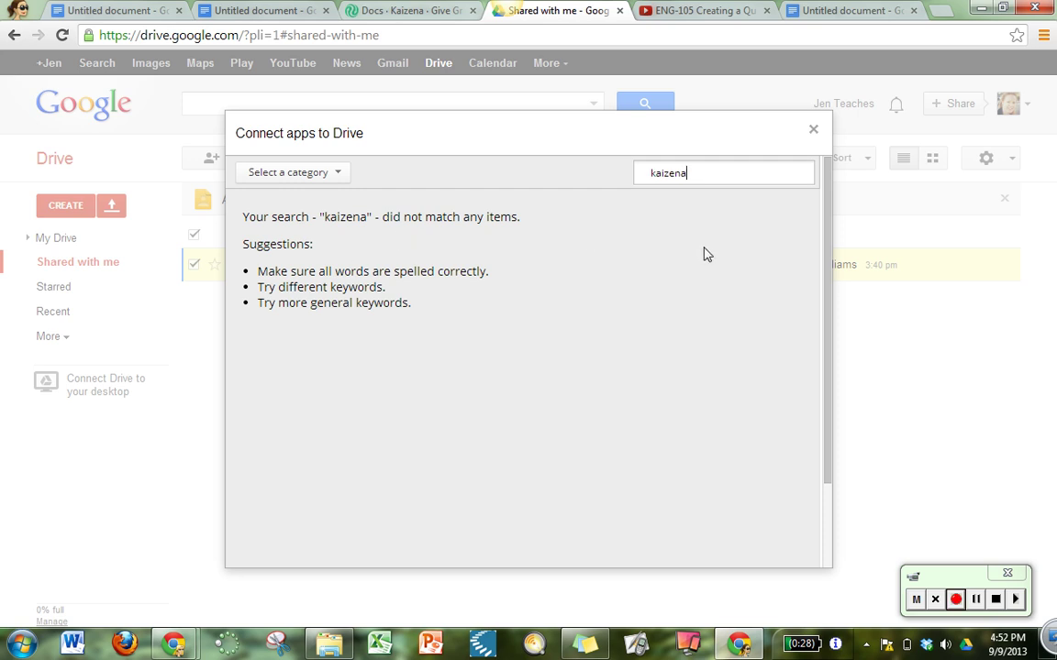
left_click(814, 134)
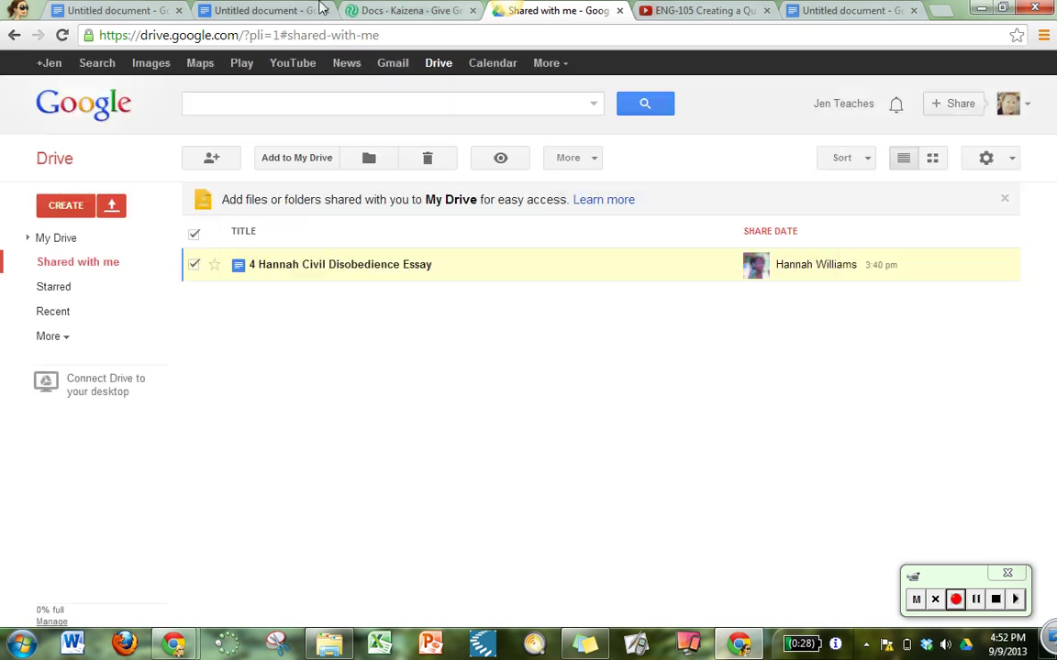
- Return to the Kaizena documents list, and show the Google Docs pages with Kaizena's contact details and the presenter's social media handle
left_click(393, 13)
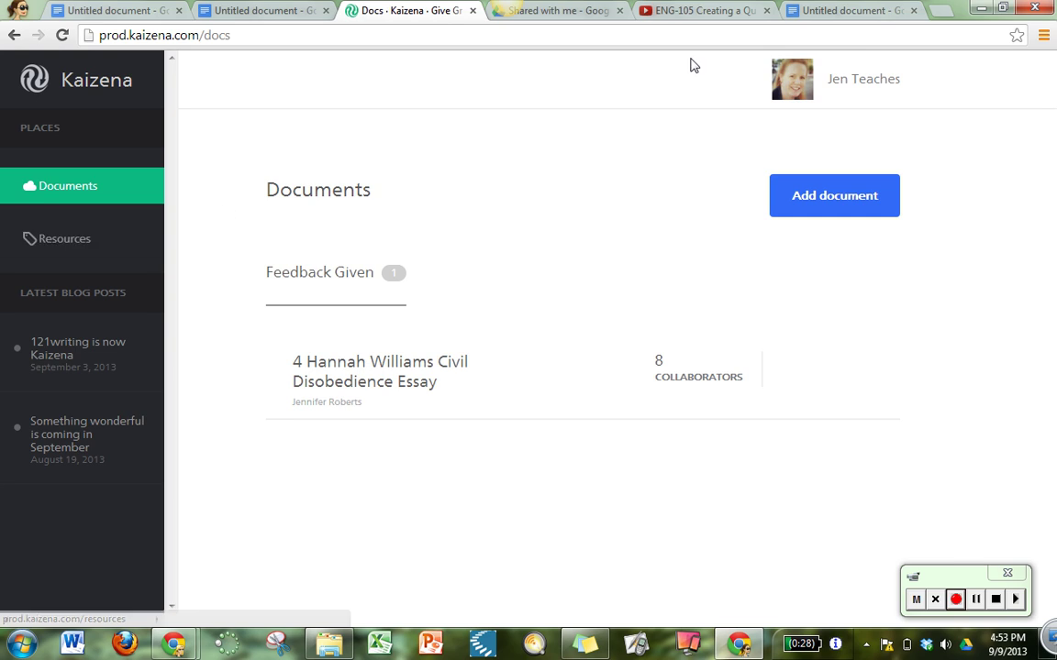
left_click(848, 11)
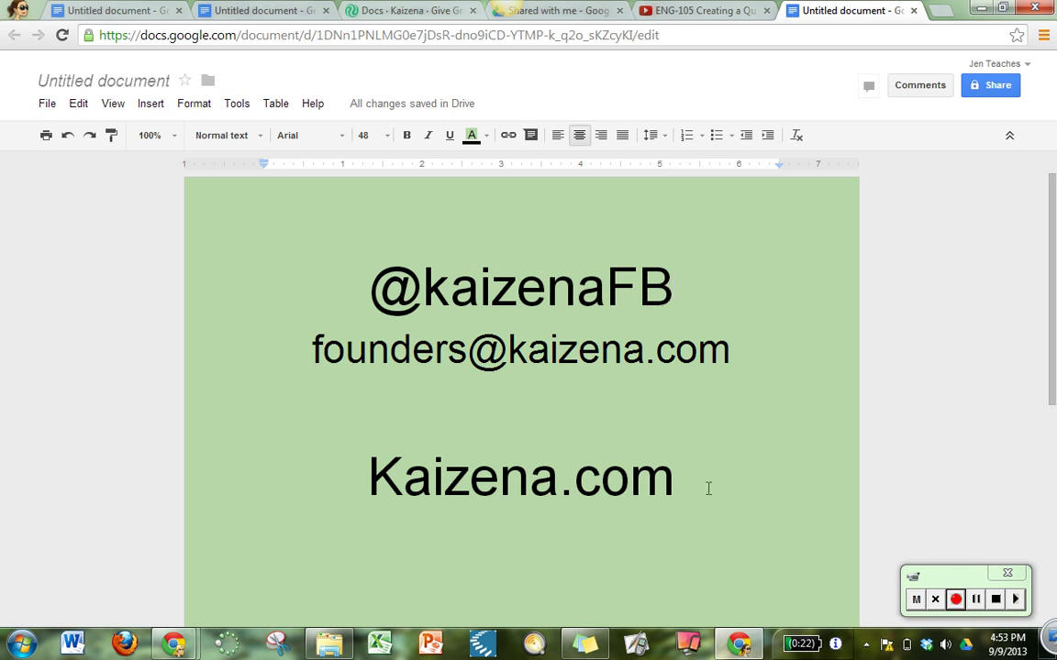
left_click(130, 13)
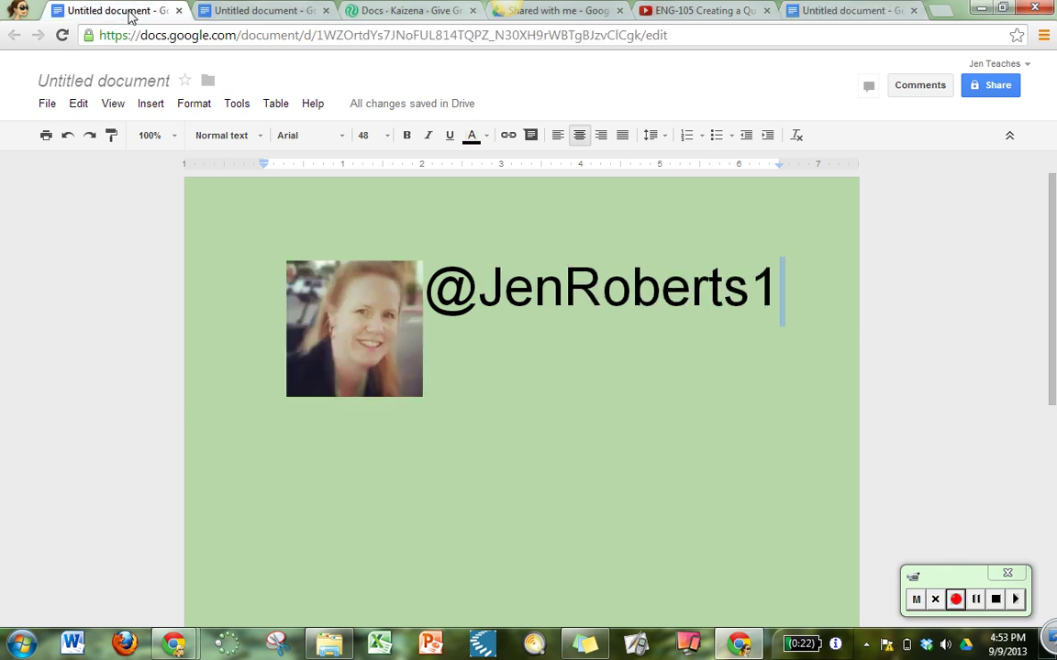